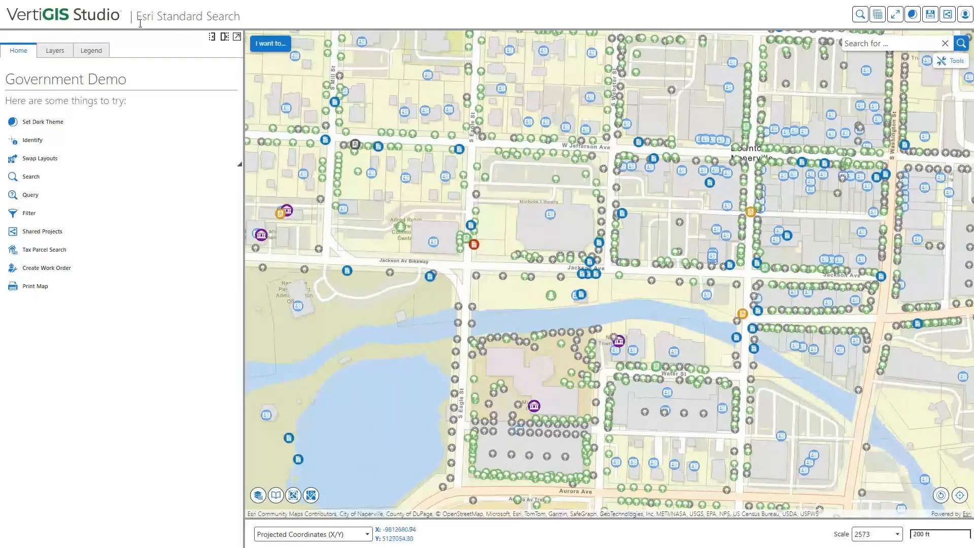
{"action": "left_click_drag", "start_coordinate": [138, 18], "coordinate": [240, 17]}
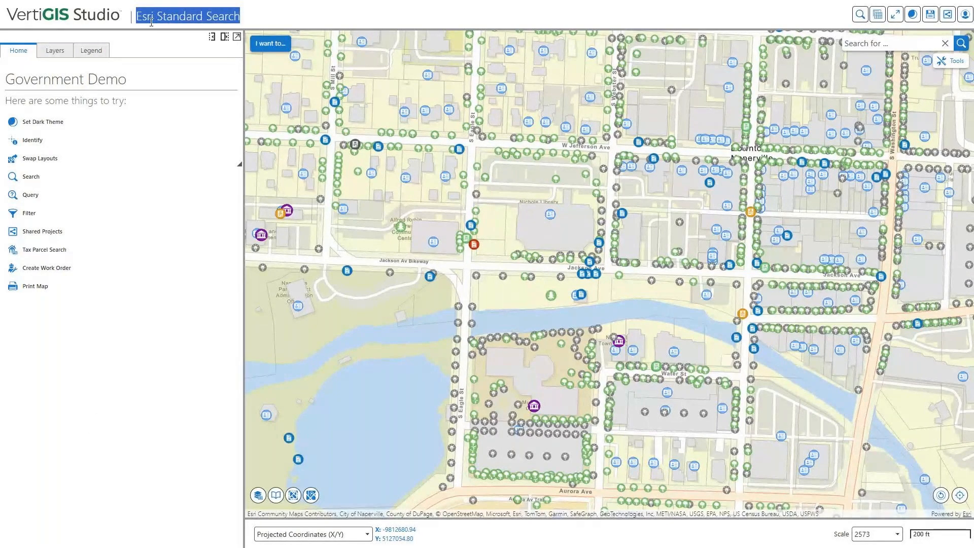
{"action": "left_click", "coordinate": [298, 26]}
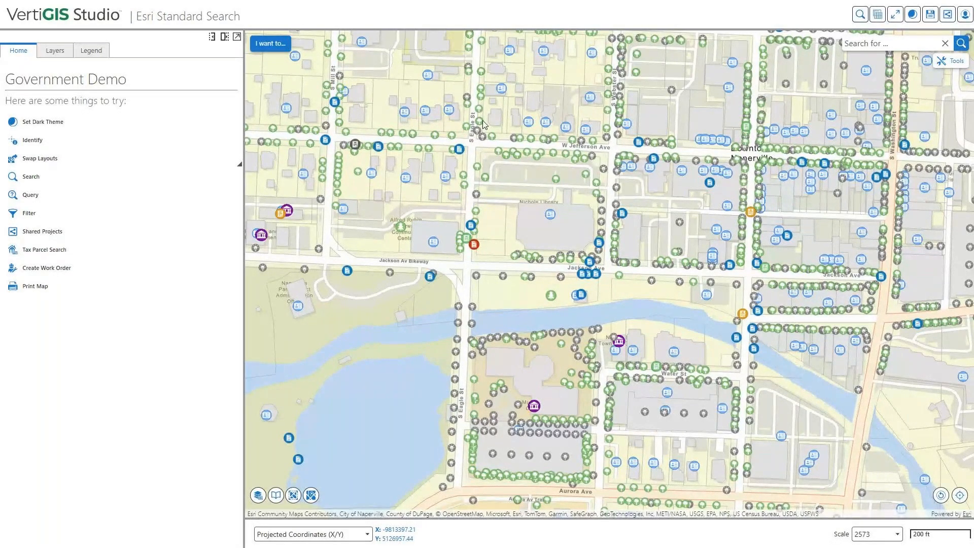
{"action": "left_click_drag", "start_coordinate": [483, 124], "coordinate": [467, 128]}
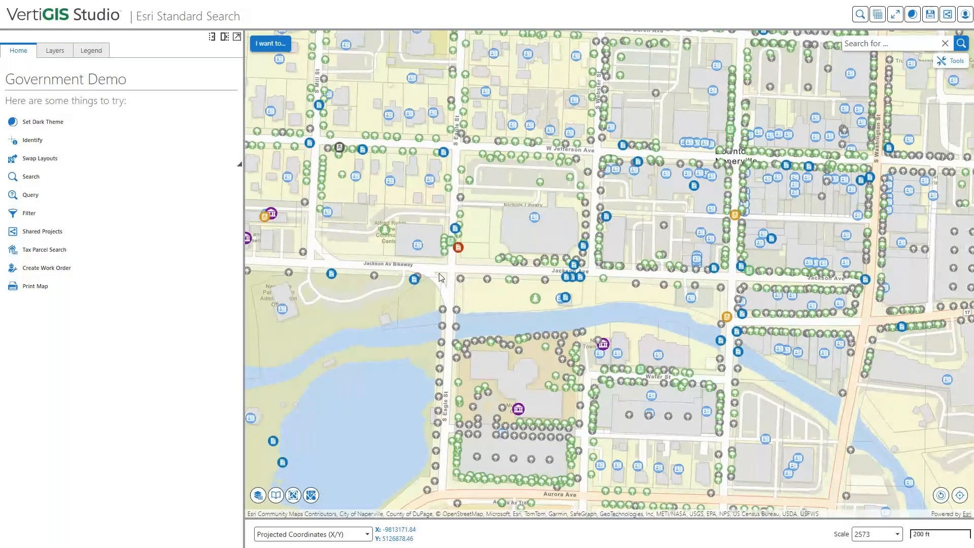
{"action": "left_click_drag", "start_coordinate": [451, 290], "coordinate": [455, 295]}
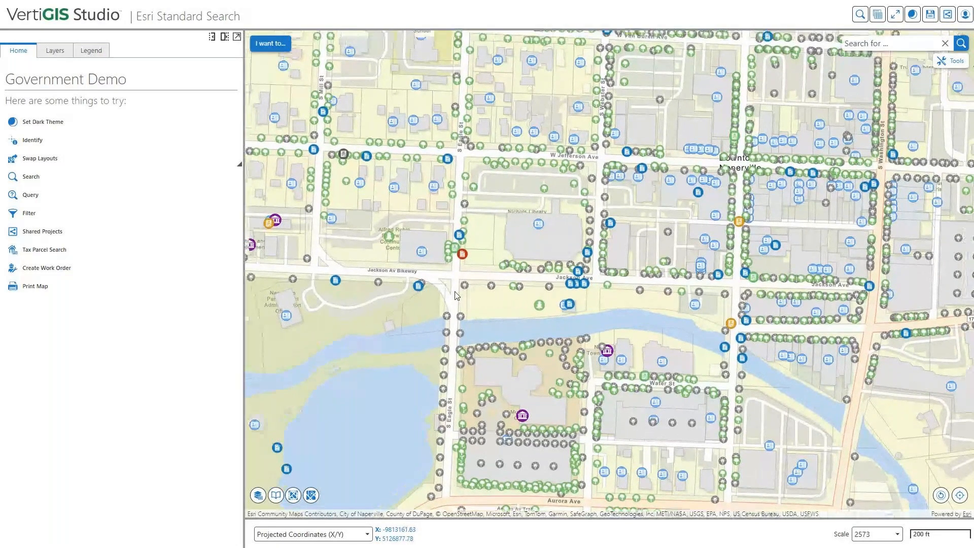
{"action": "left_click_drag", "start_coordinate": [285, 143], "coordinate": [390, 220]}
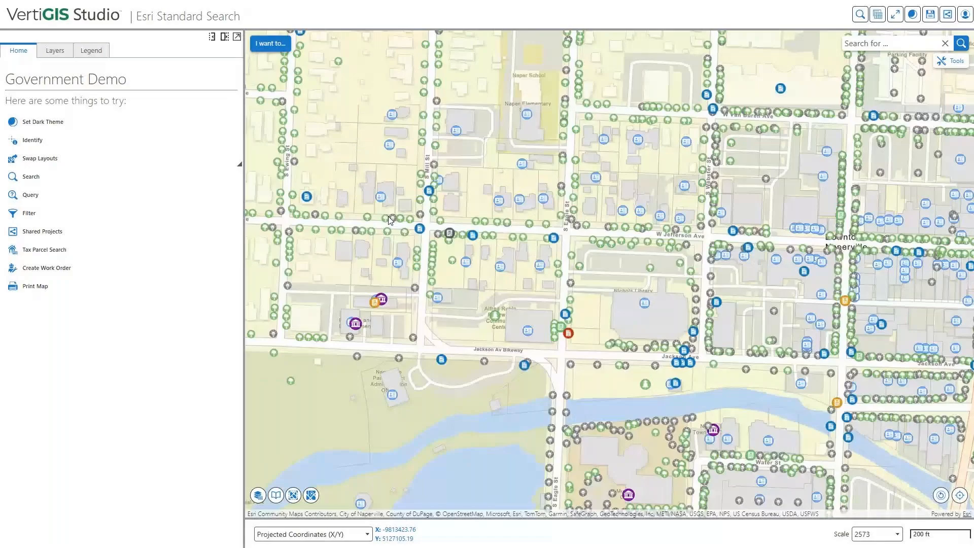
{"action": "scroll", "coordinate": [388, 217], "scroll_direction": "up", "scroll_amount": 1}
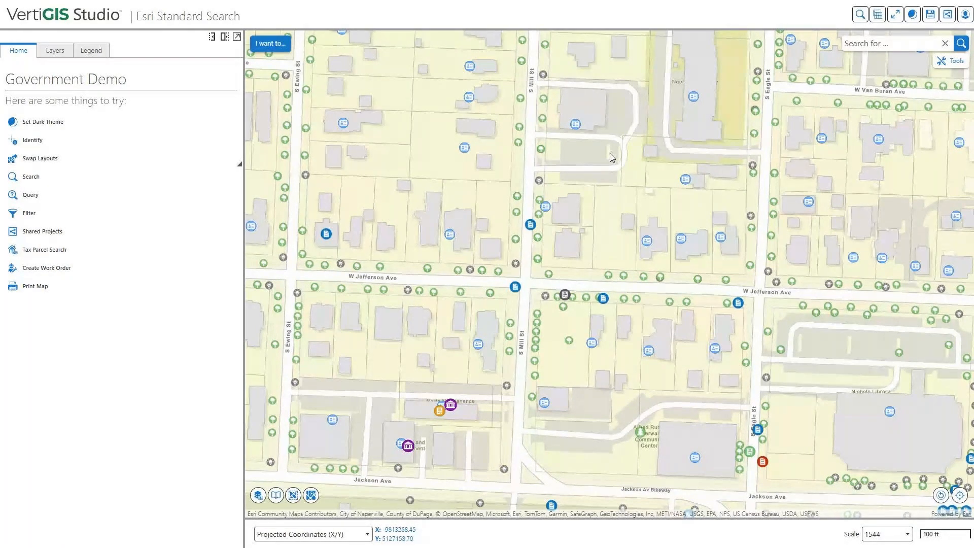
Run a map-wide search for a property owner's full name.
{"action": "left_click", "coordinate": [906, 42]}
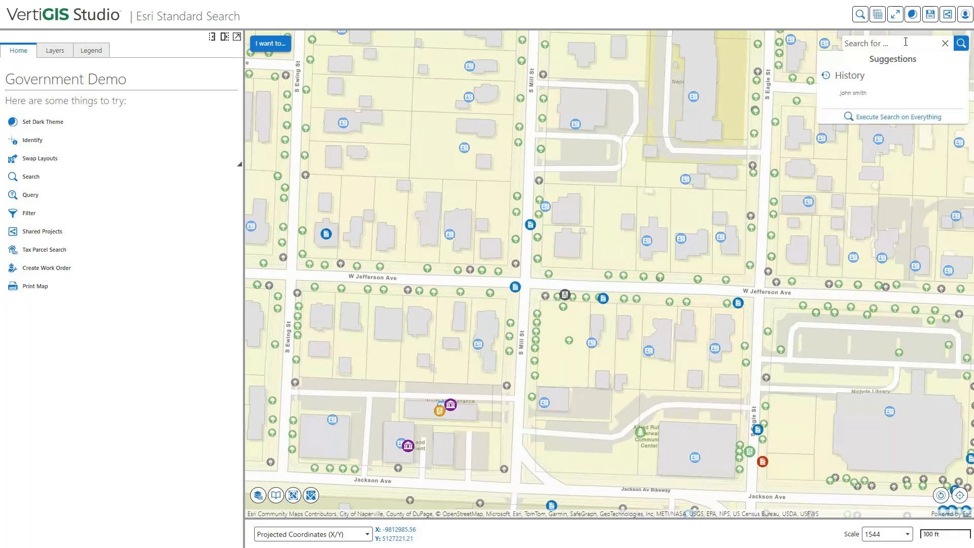
{"action": "type", "text": "john smith"}
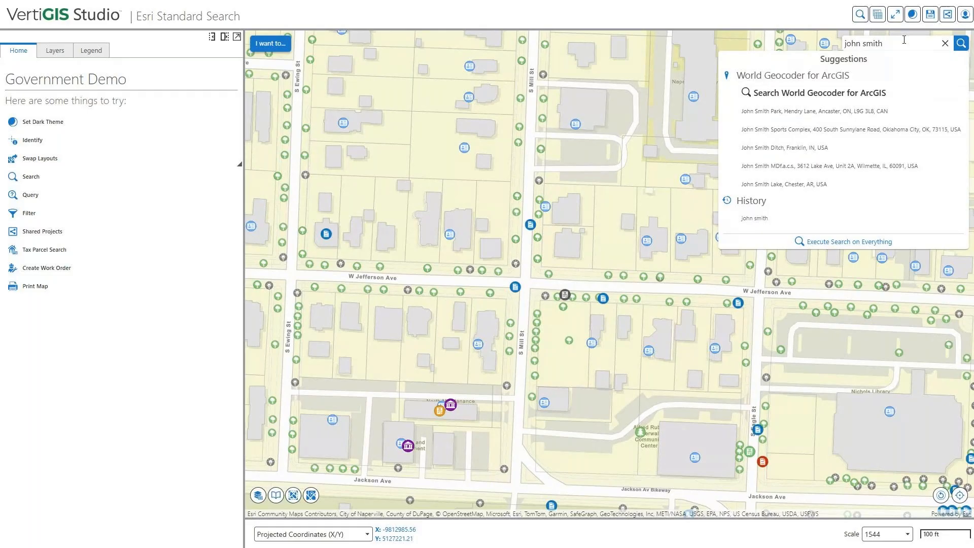
{"action": "key", "text": "Return"}
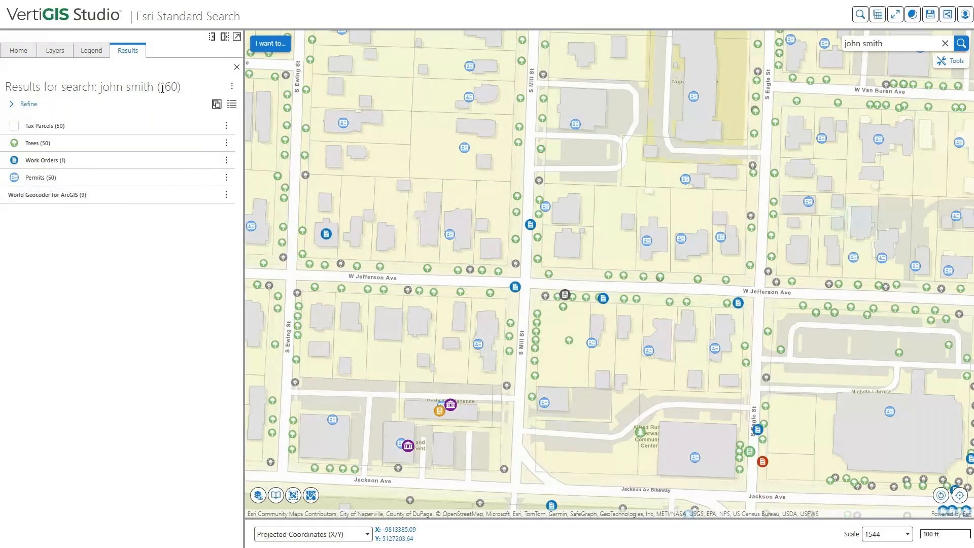
{"action": "left_click_drag", "start_coordinate": [163, 88], "coordinate": [177, 88]}
{"action": "left_click", "coordinate": [191, 91]}
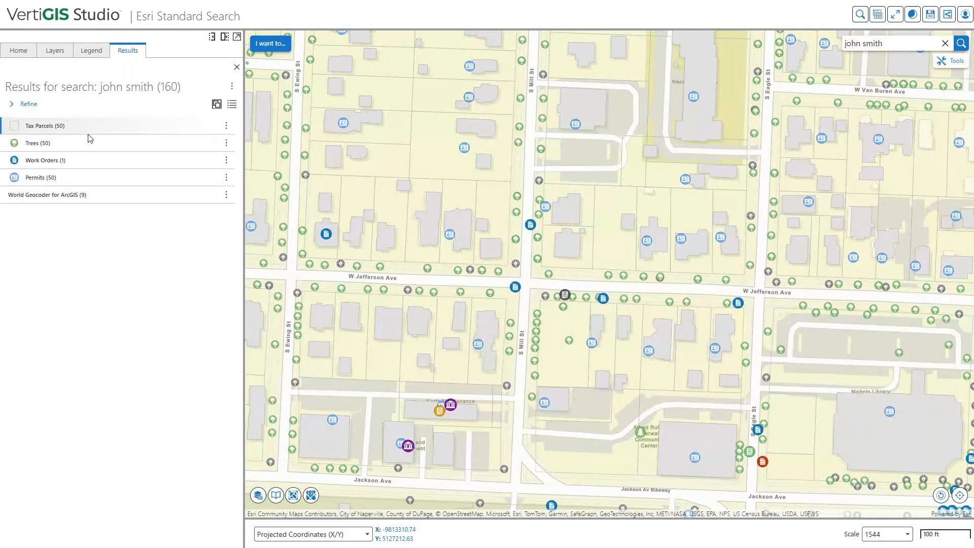
Open a Nichols Library Sub. parcel from the Tax Parcels results and check its First Owner Name against the search term.
{"action": "left_click", "coordinate": [56, 129]}
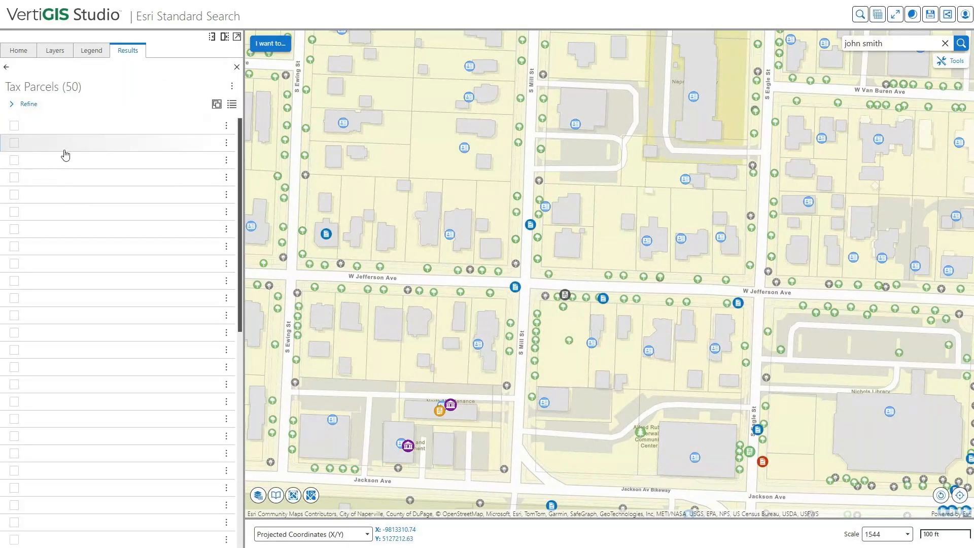
{"action": "scroll", "coordinate": [96, 345], "scroll_direction": "down", "scroll_amount": 3}
{"action": "scroll", "coordinate": [95, 327], "scroll_direction": "up", "scroll_amount": 2}
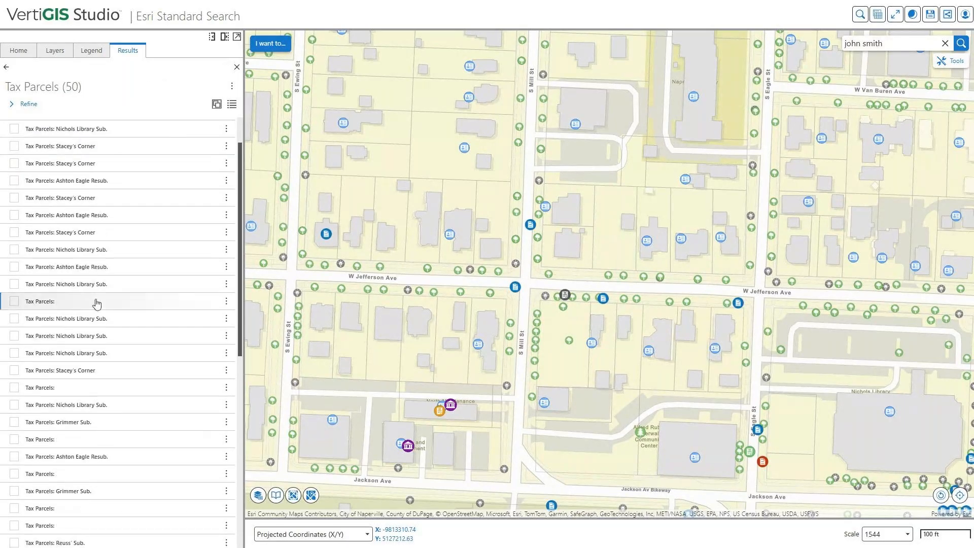
{"action": "left_click", "coordinate": [95, 345]}
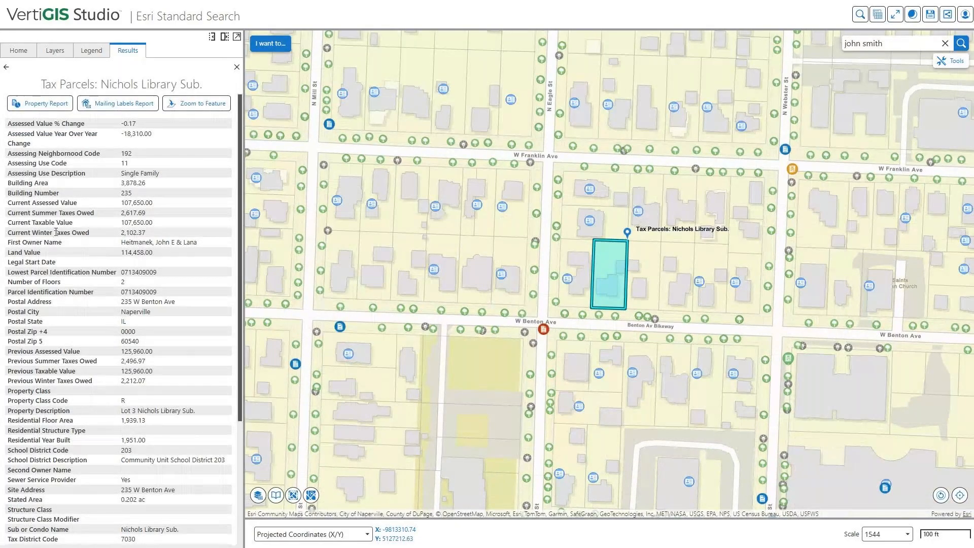
{"action": "left_click_drag", "start_coordinate": [9, 243], "coordinate": [207, 251]}
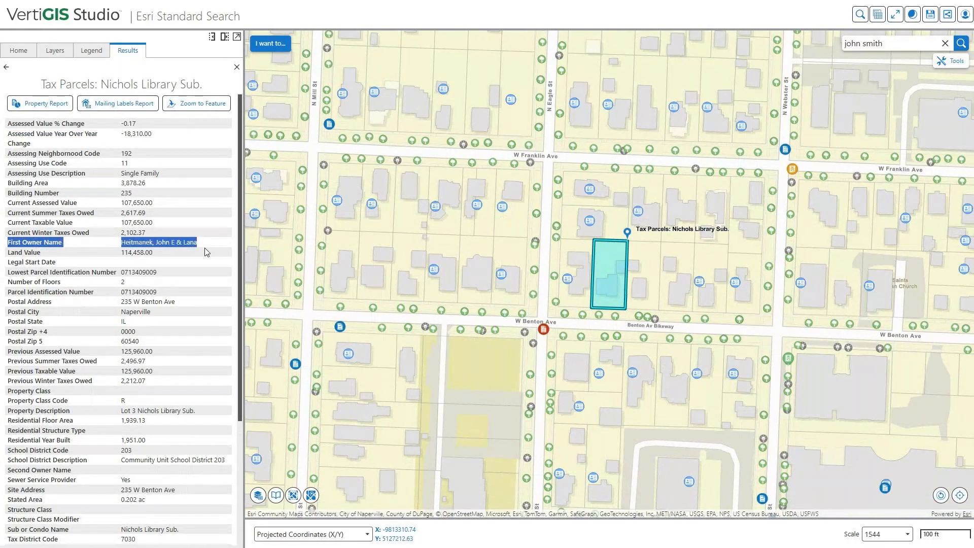
{"action": "left_click", "coordinate": [158, 244]}
{"action": "double_click", "coordinate": [158, 242]}
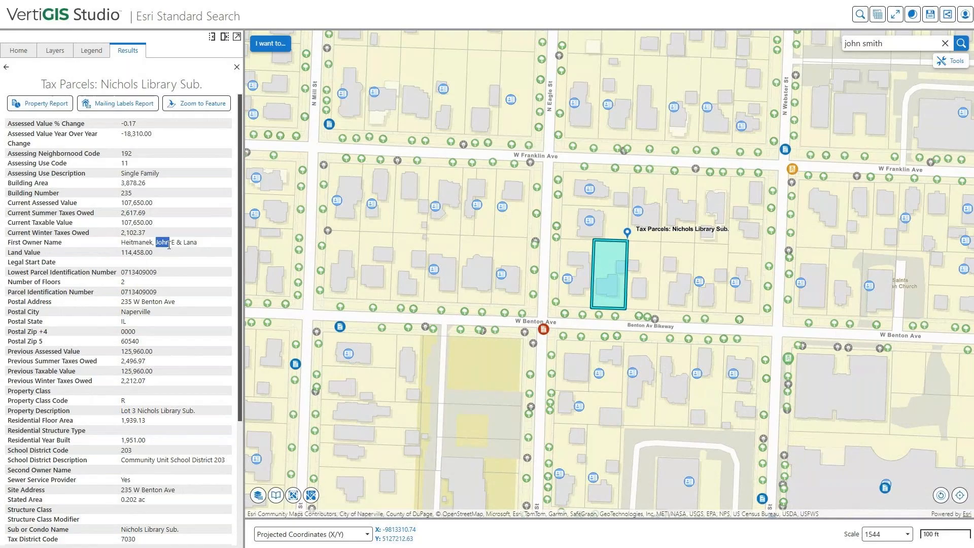
{"action": "left_click", "coordinate": [862, 44]}
{"action": "type", "text": "OR"}
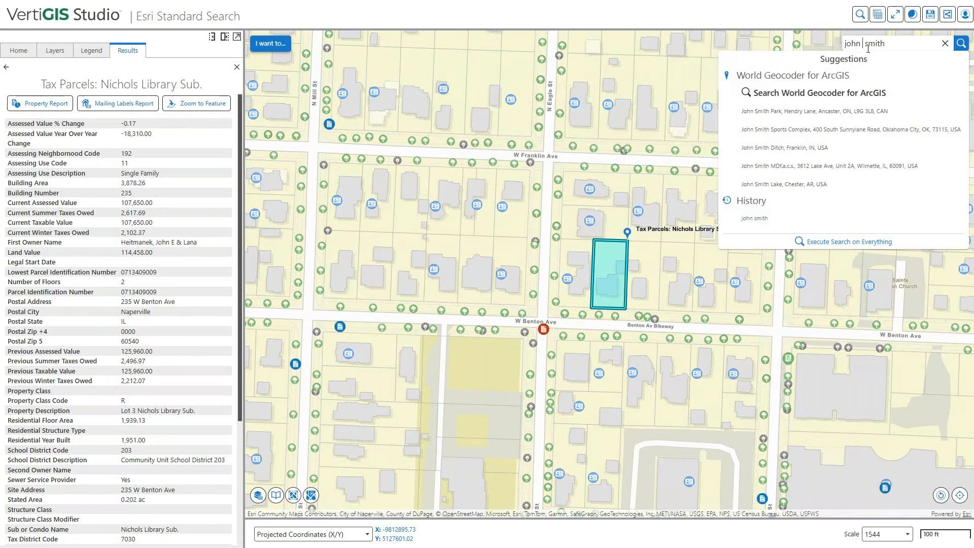
{"action": "key", "text": "BackSpace"}
{"action": "key", "text": "BackSpace"}
{"action": "key", "text": "BackSpace"}
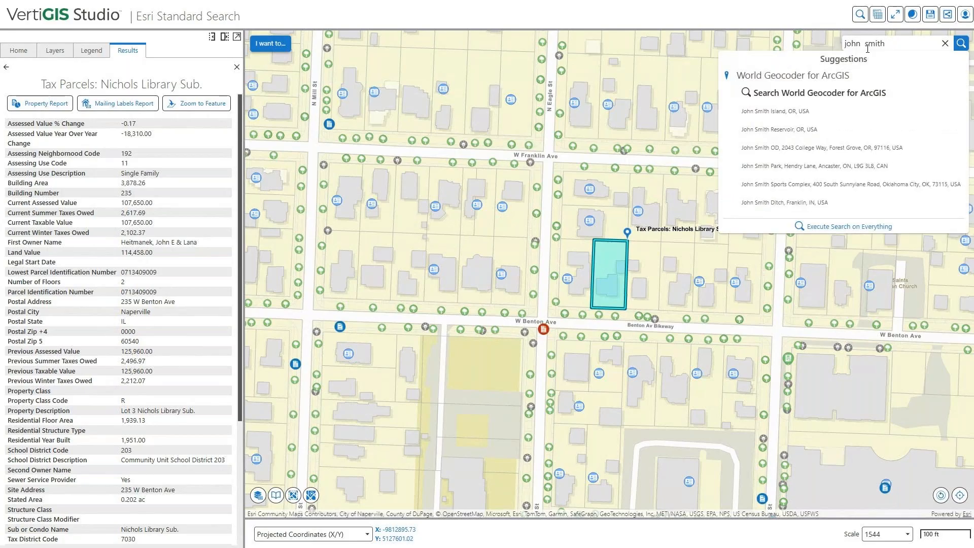
{"action": "left_click", "coordinate": [124, 195]}
Clear the search with its results and return to the Home content.
{"action": "left_click", "coordinate": [7, 67]}
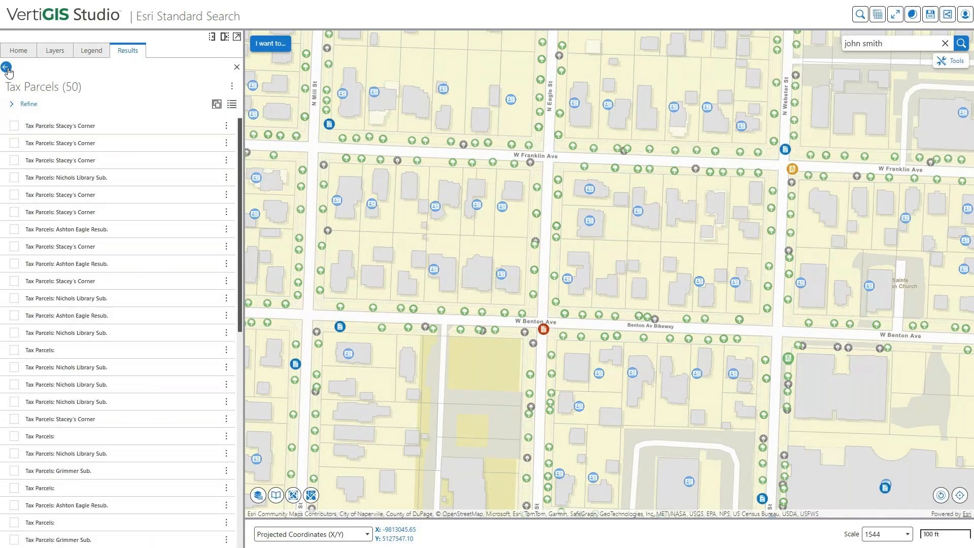
{"action": "left_click", "coordinate": [6, 67]}
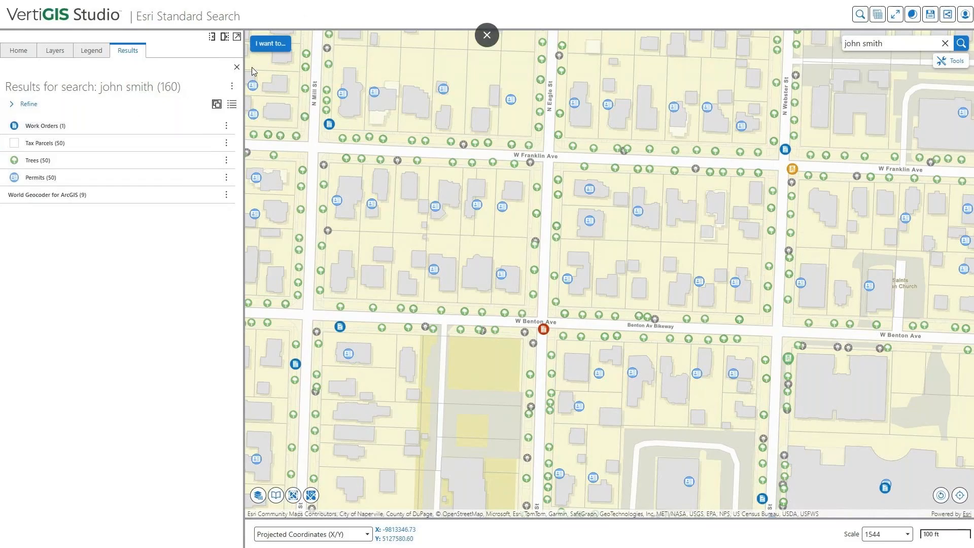
{"action": "left_click", "coordinate": [945, 43]}
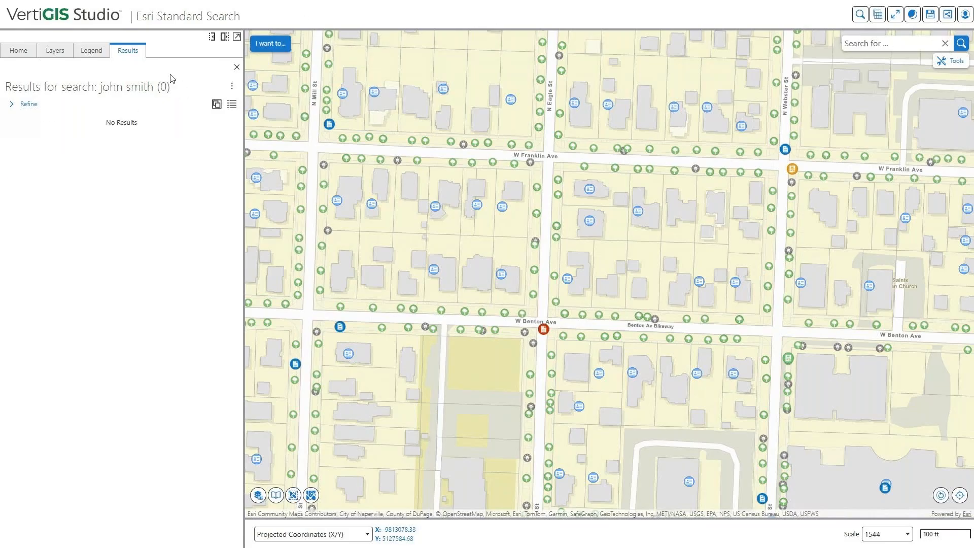
{"action": "left_click", "coordinate": [236, 67]}
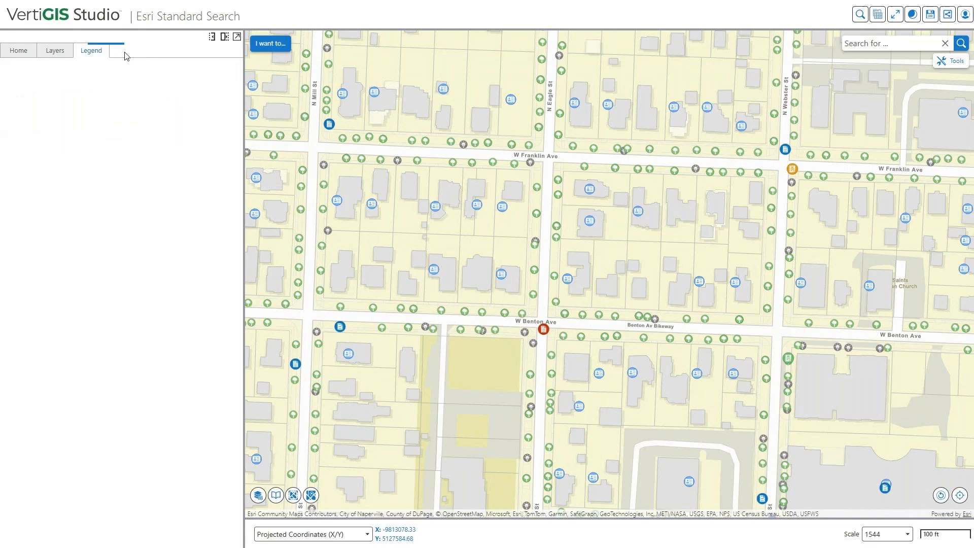
{"action": "left_click", "coordinate": [18, 50]}
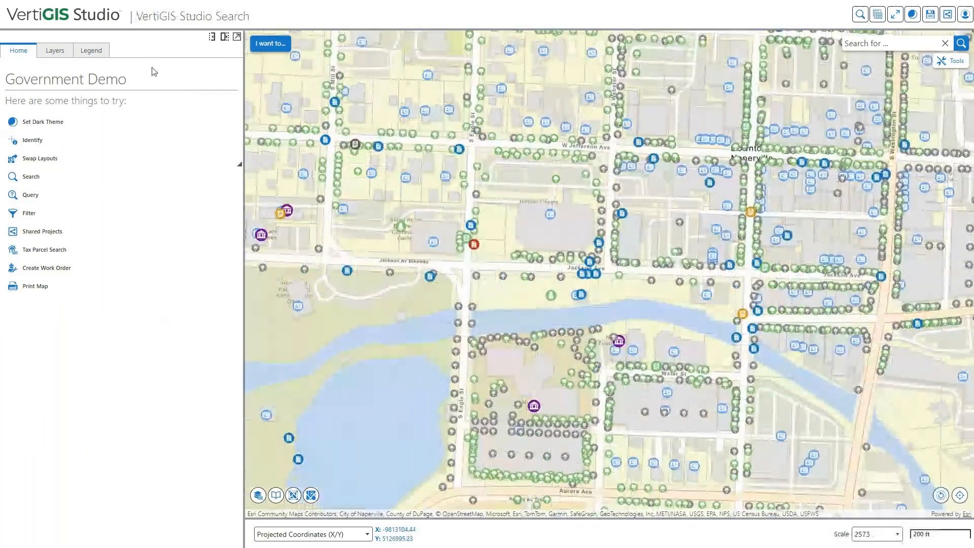
In the VertiGIS Studio Search app, search Tax Parcels for the owner's full name and view the first matching parcel's details.
{"action": "left_click_drag", "start_coordinate": [136, 16], "coordinate": [262, 19]}
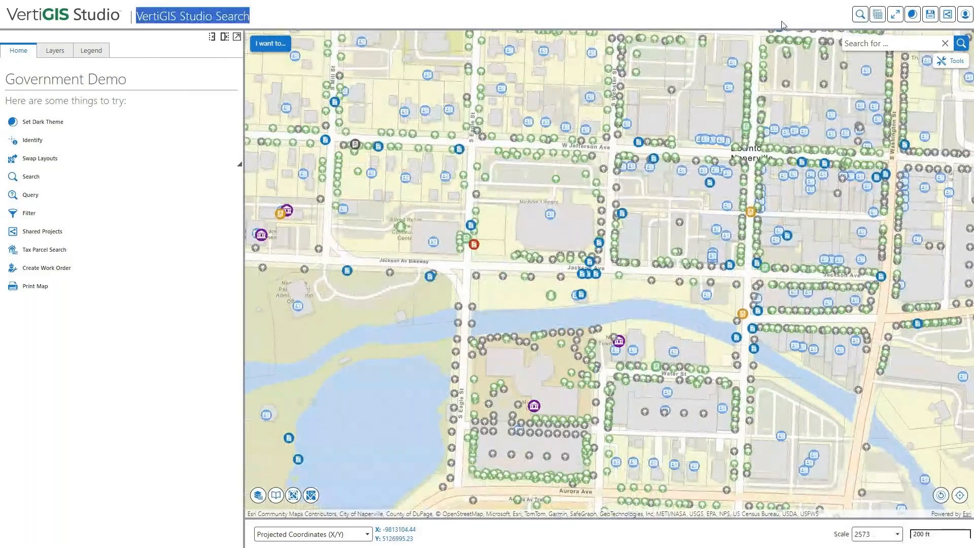
{"action": "left_click", "coordinate": [794, 23]}
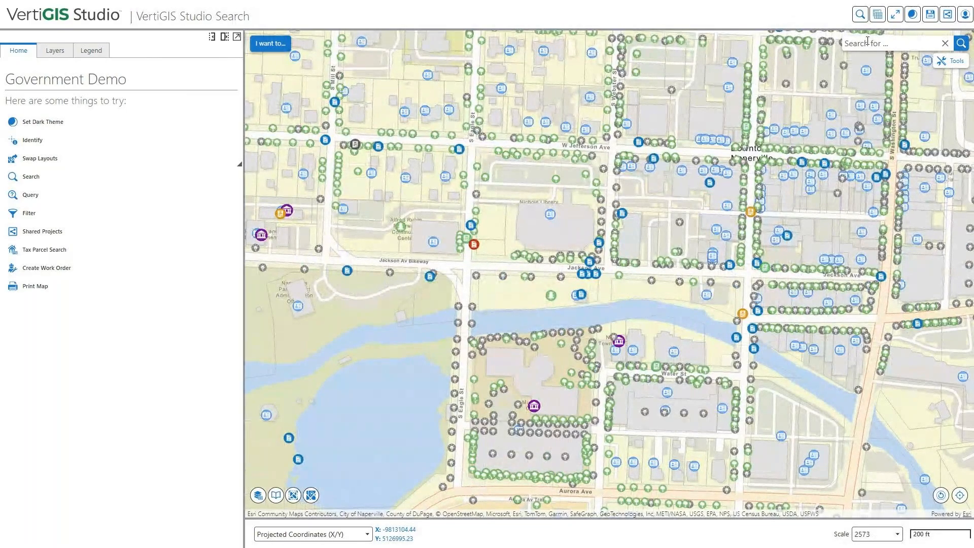
{"action": "left_click", "coordinate": [875, 44]}
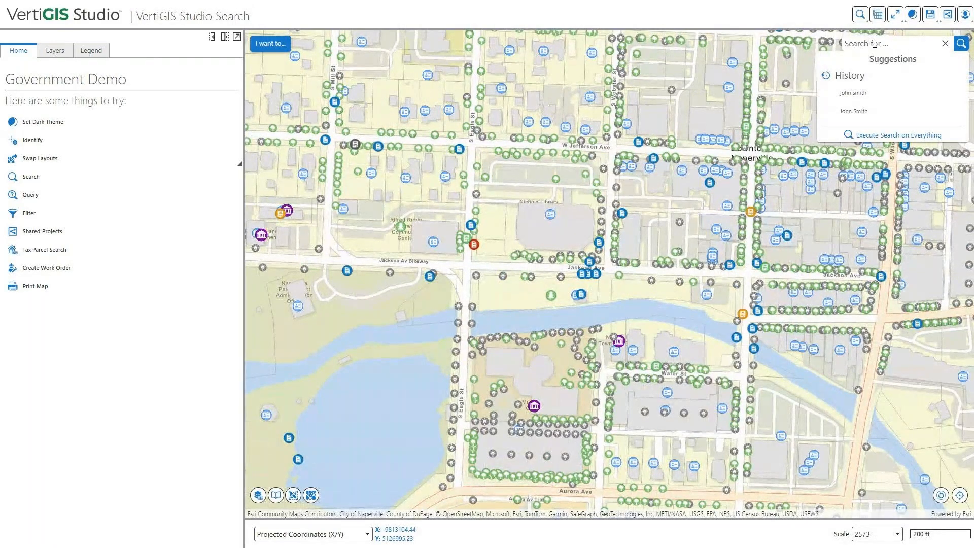
{"action": "type", "text": "john smith"}
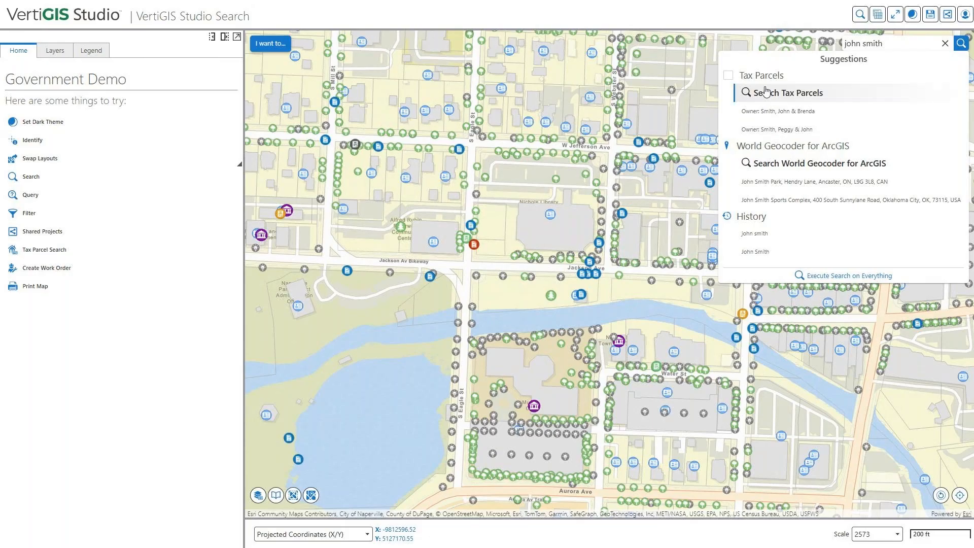
{"action": "left_click", "coordinate": [773, 101]}
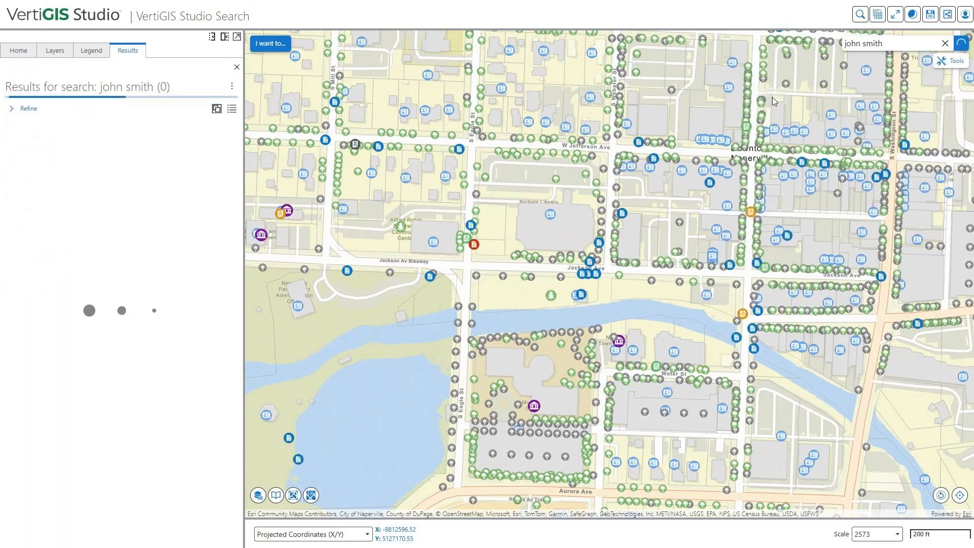
{"action": "left_click", "coordinate": [41, 130]}
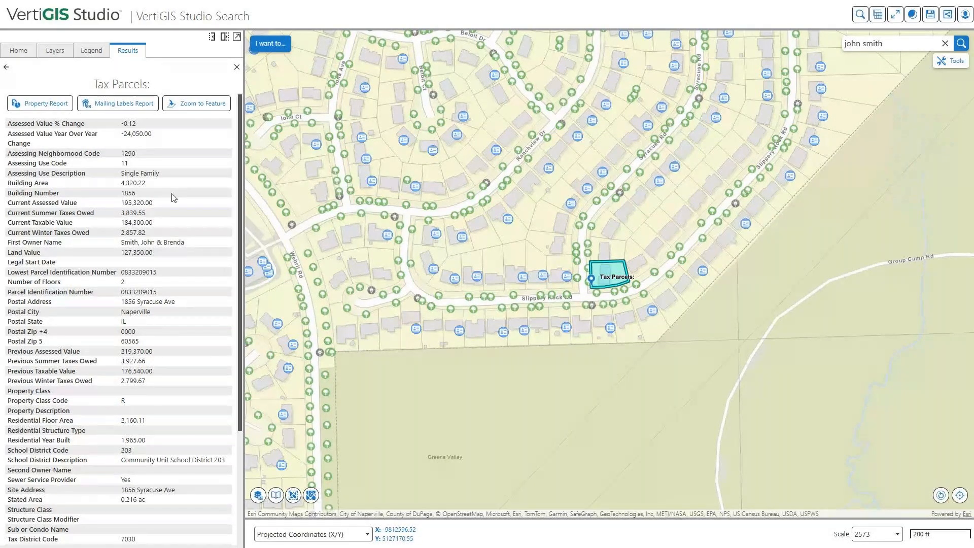
Leave the parcel details, close the tax parcel results and show the Home content again.
{"action": "left_click", "coordinate": [6, 67]}
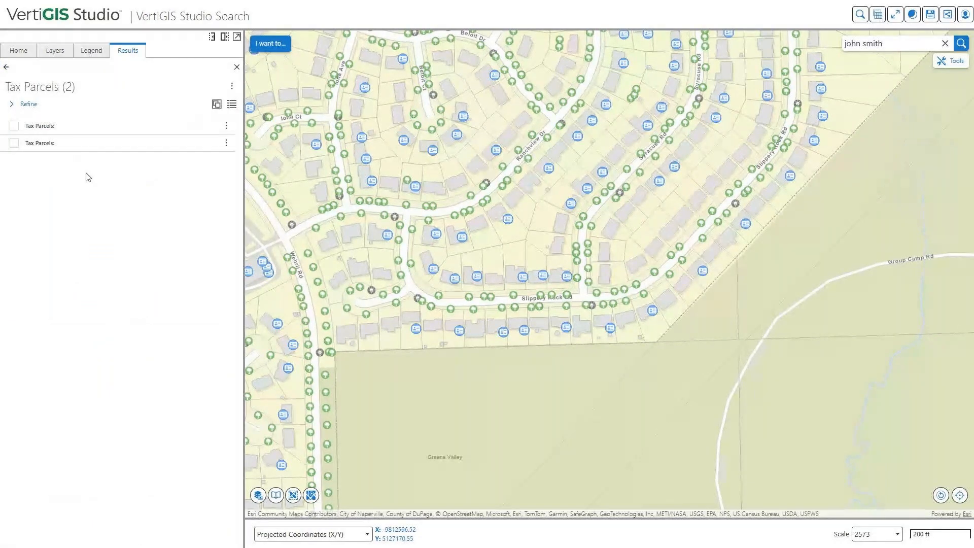
{"action": "left_click", "coordinate": [6, 66]}
{"action": "left_click", "coordinate": [236, 66]}
{"action": "left_click", "coordinate": [22, 56]}
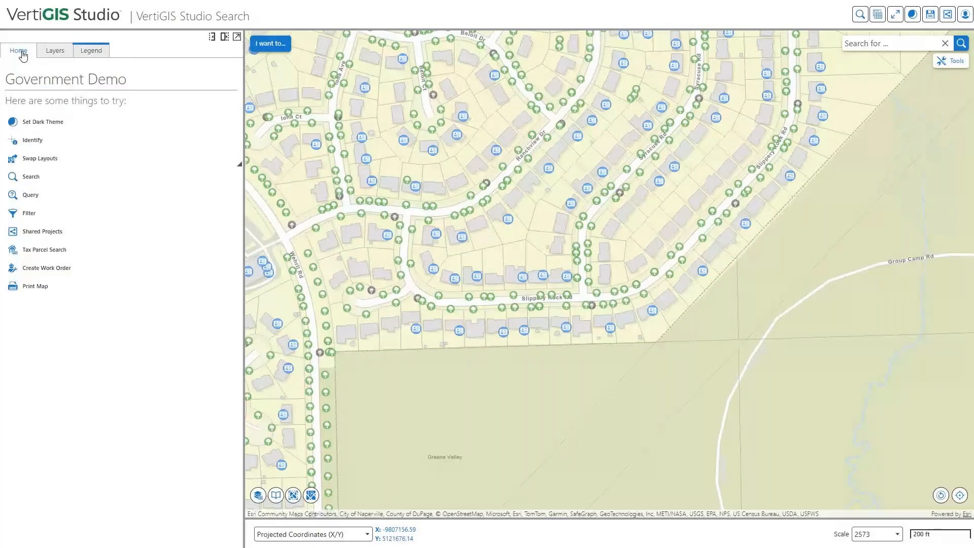
Enter the owner's full name in the map search again to review the suggestions without running the search.
{"action": "left_click", "coordinate": [870, 42]}
{"action": "type", "text": "john smith"}
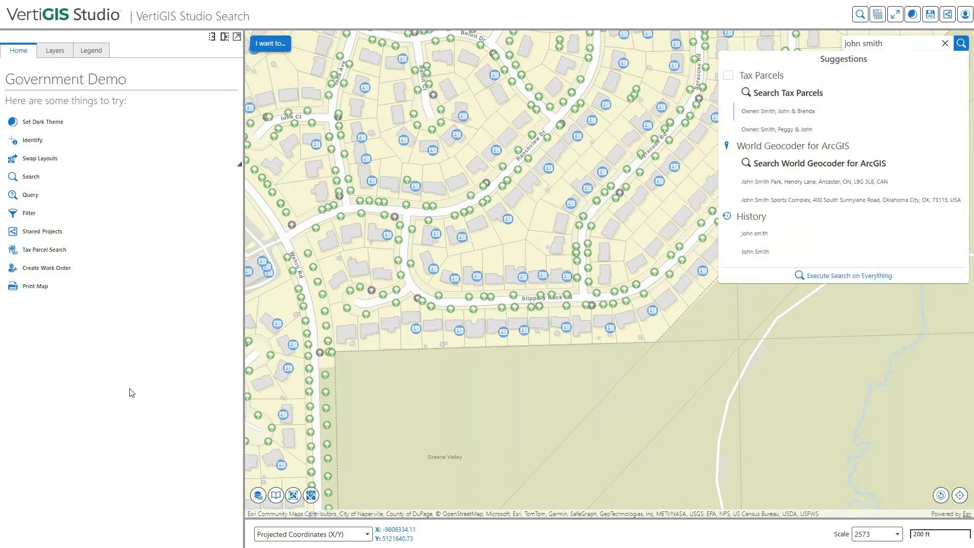
{"action": "left_click", "coordinate": [61, 400]}
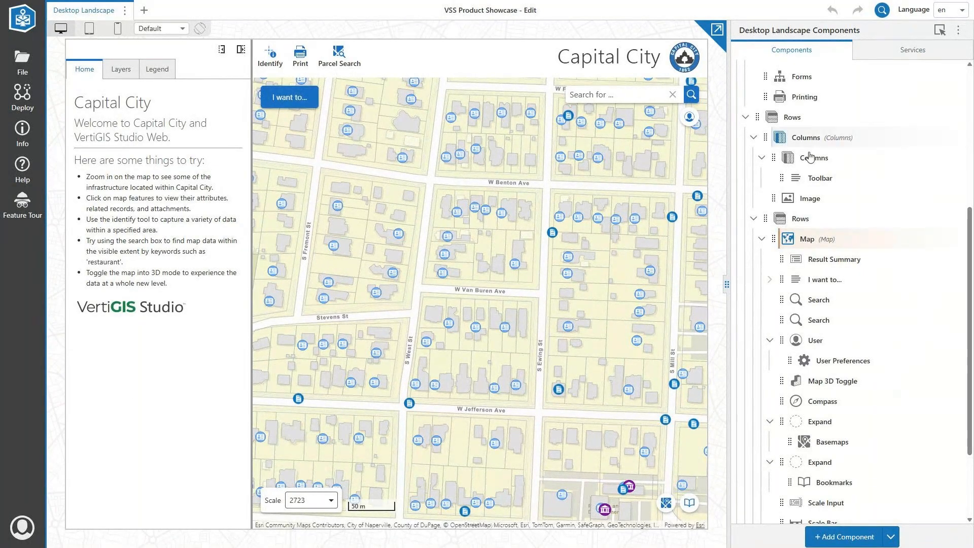
Open the map component's settings and go through Local Government and Property Information to the Tax Parcels sublayer extension.
{"action": "left_click", "coordinate": [942, 30]}
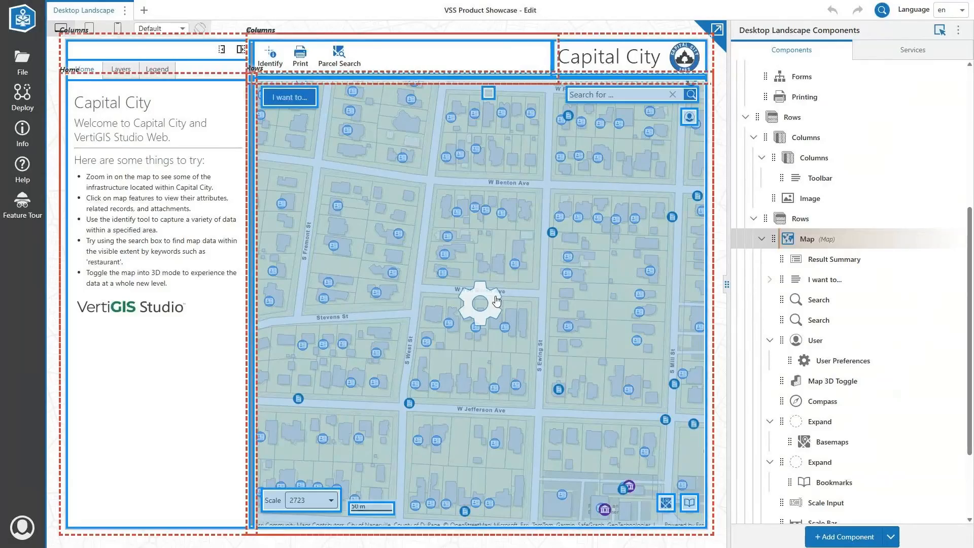
{"action": "left_click", "coordinate": [496, 303]}
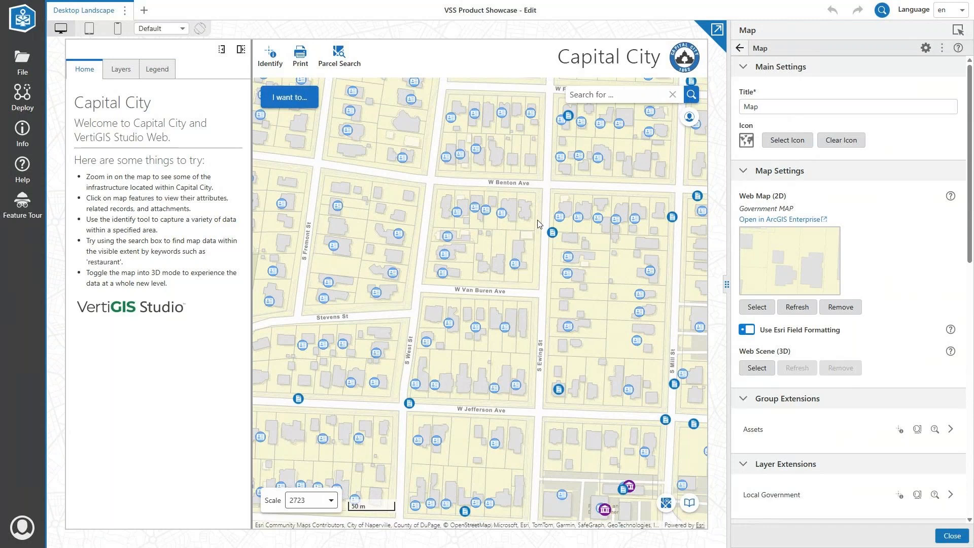
{"action": "scroll", "coordinate": [822, 244], "scroll_direction": "down", "scroll_amount": 3}
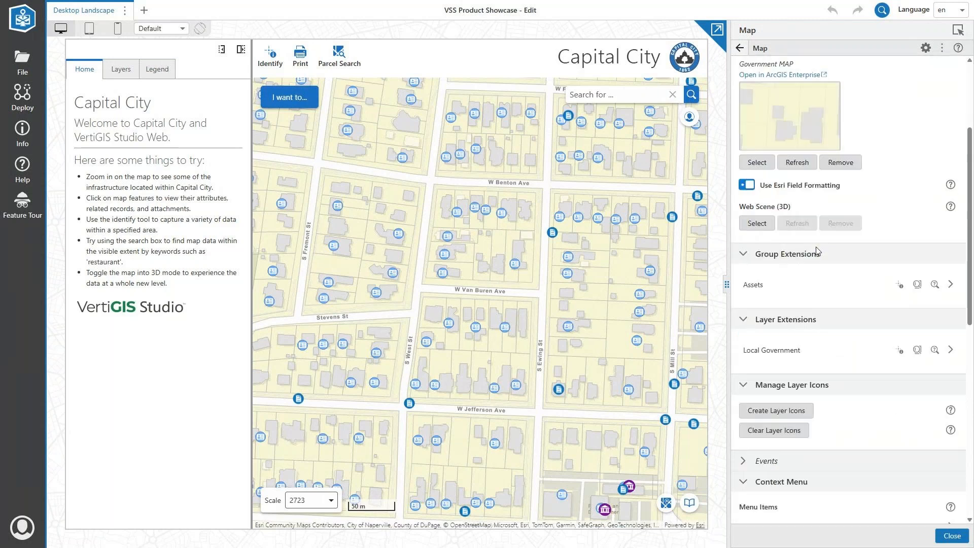
{"action": "left_click", "coordinate": [776, 348]}
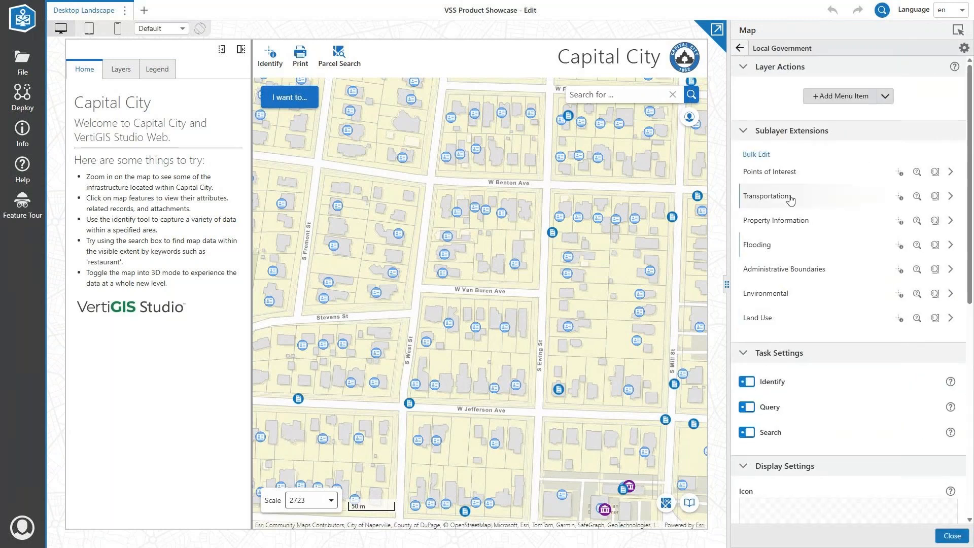
{"action": "left_click", "coordinate": [776, 220]}
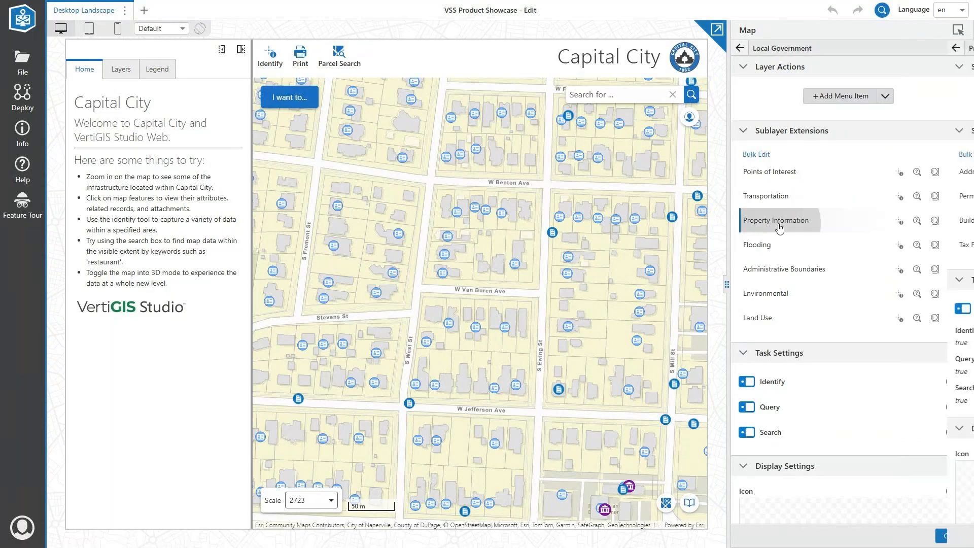
{"action": "left_click", "coordinate": [779, 244]}
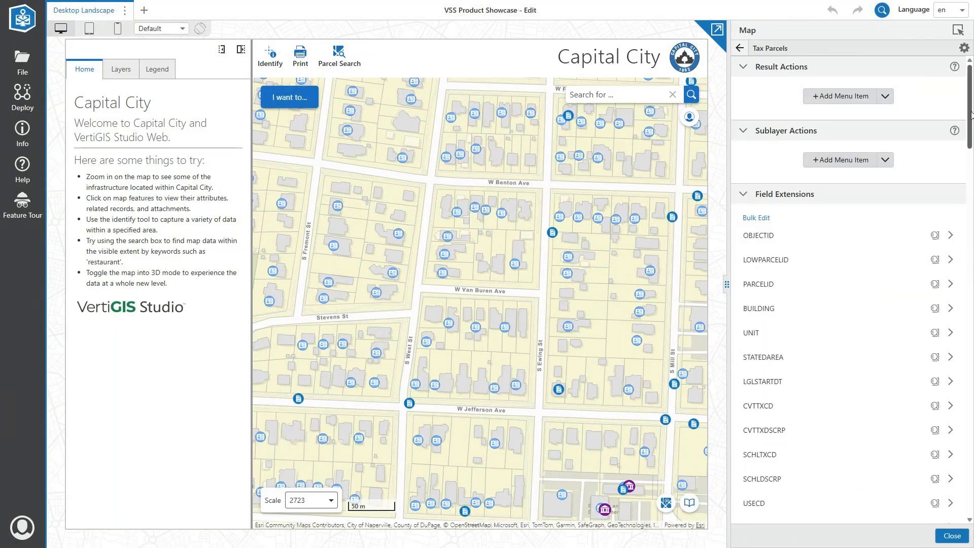
Use bulk edit on the Tax Parcels field extensions to disable searching for all fields, and clear the field selection.
{"action": "scroll", "coordinate": [972, 124], "scroll_direction": "down", "scroll_amount": 1}
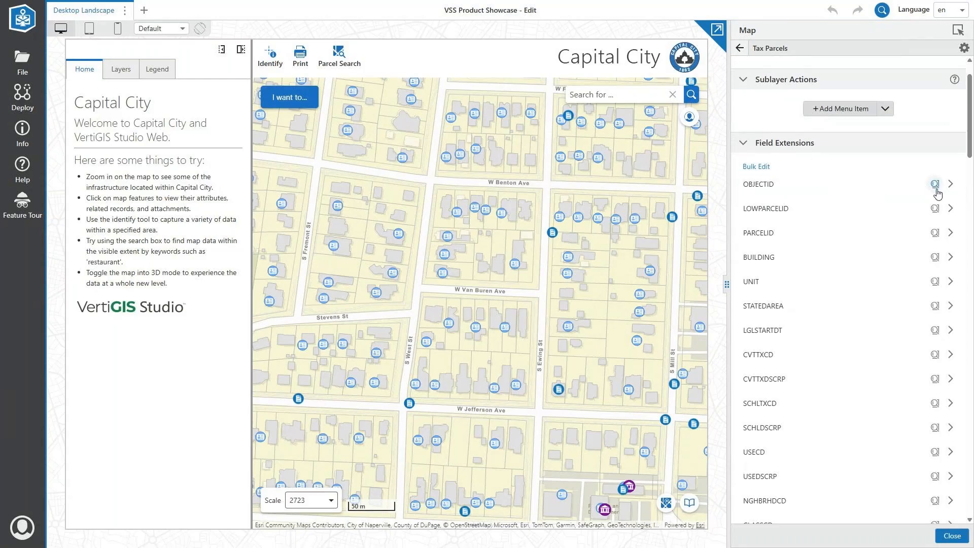
{"action": "scroll", "coordinate": [940, 281], "scroll_direction": "down", "scroll_amount": 2}
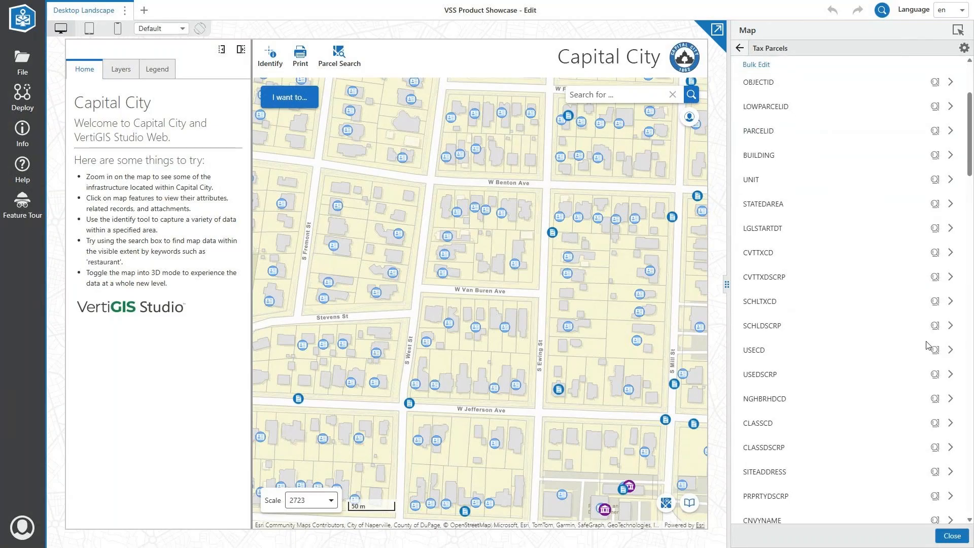
{"action": "scroll", "coordinate": [927, 346], "scroll_direction": "down", "scroll_amount": 10}
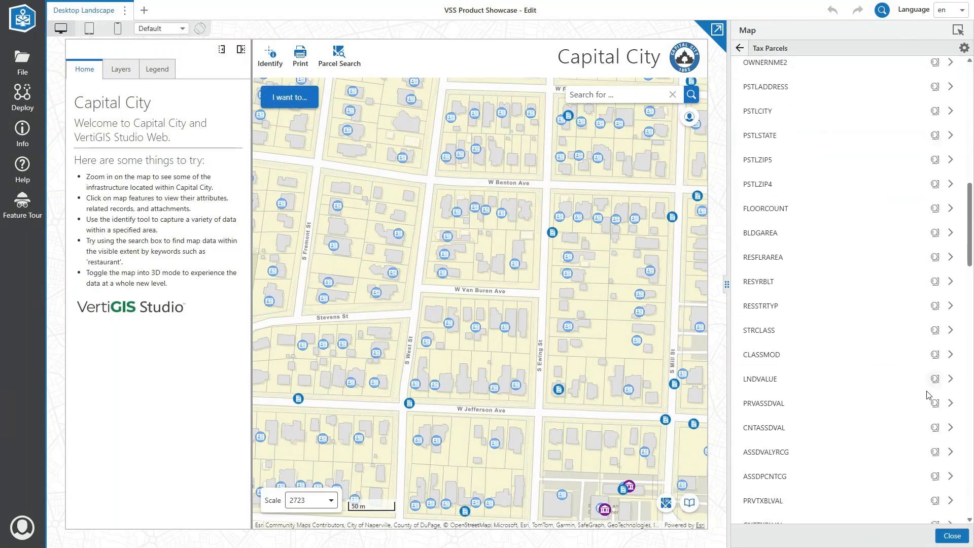
{"action": "scroll", "coordinate": [927, 395], "scroll_direction": "down", "scroll_amount": 6}
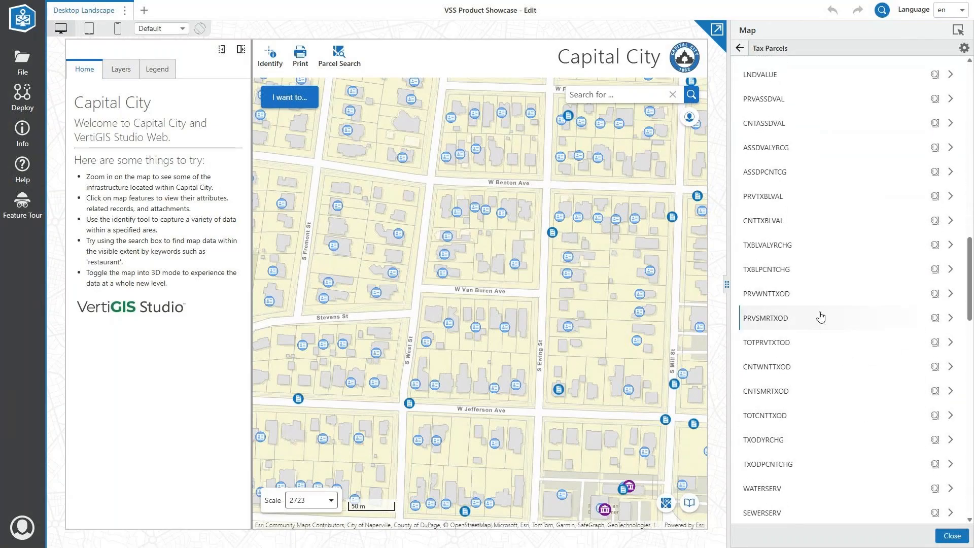
{"action": "scroll", "coordinate": [821, 317], "scroll_direction": "up", "scroll_amount": 16}
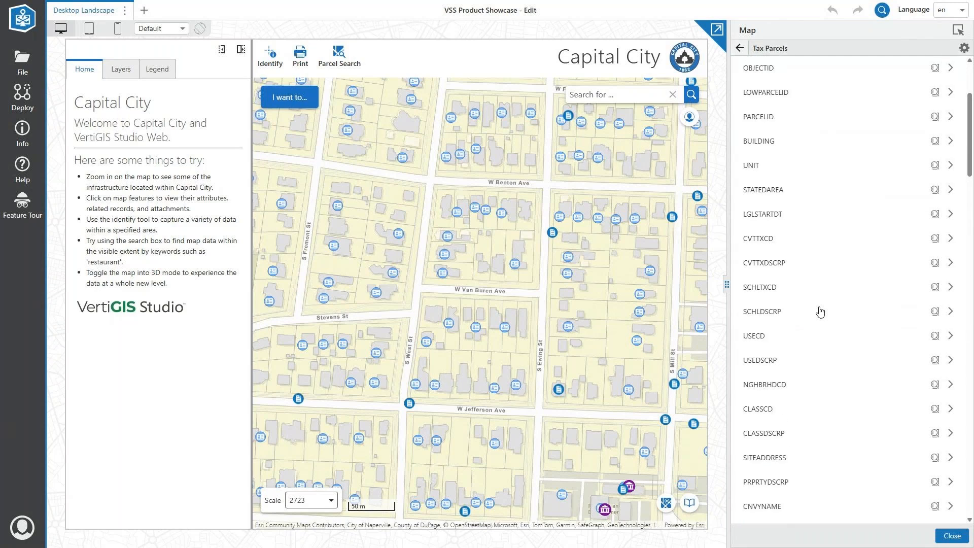
{"action": "scroll", "coordinate": [820, 311], "scroll_direction": "up", "scroll_amount": 3}
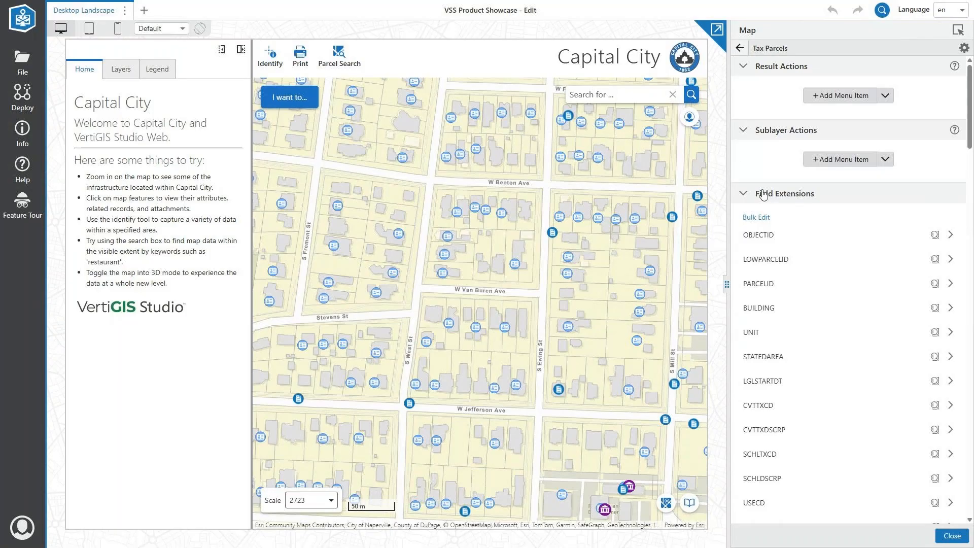
{"action": "left_click", "coordinate": [756, 218]}
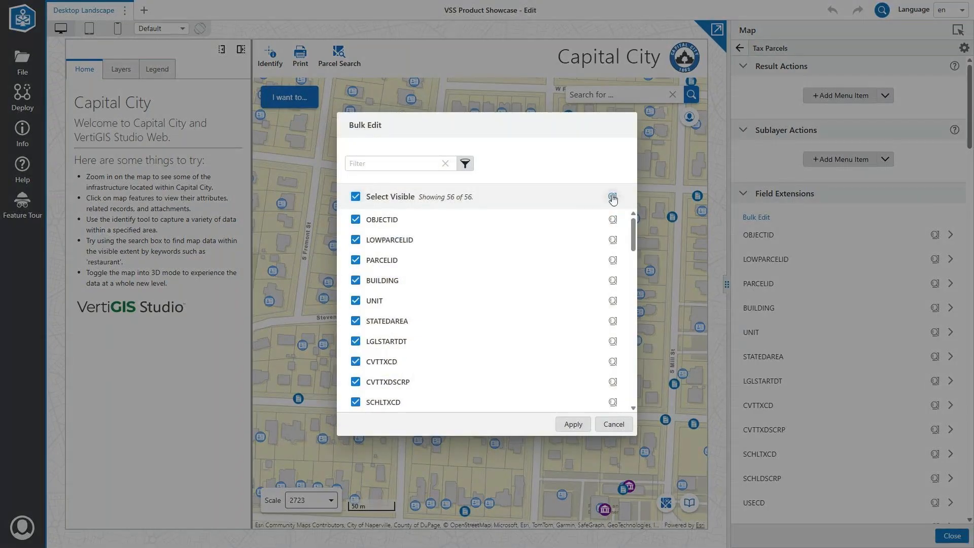
{"action": "left_click", "coordinate": [612, 197]}
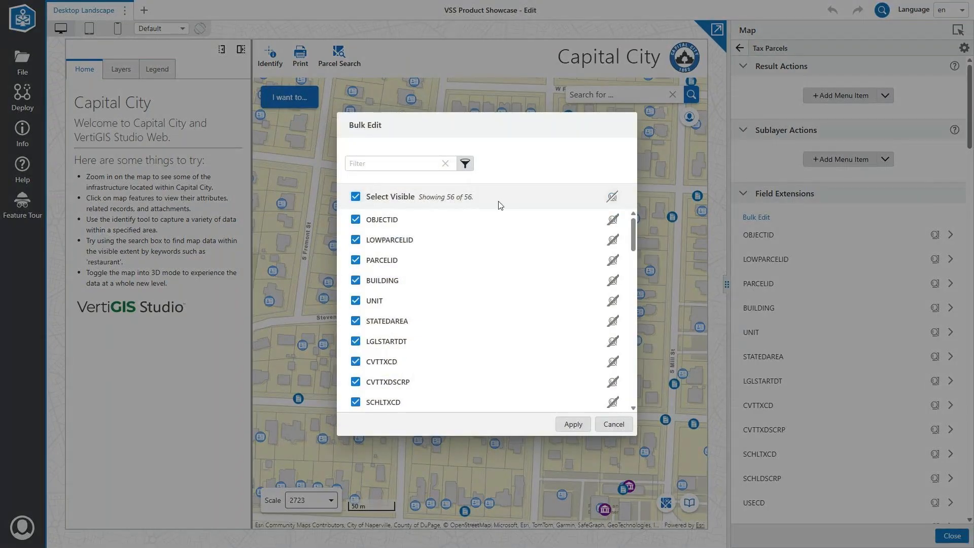
{"action": "left_click", "coordinate": [355, 197]}
Re-enable searching for the OWNERNME1 field only and apply the bulk edit.
{"action": "scroll", "coordinate": [462, 301], "scroll_direction": "down", "scroll_amount": 2}
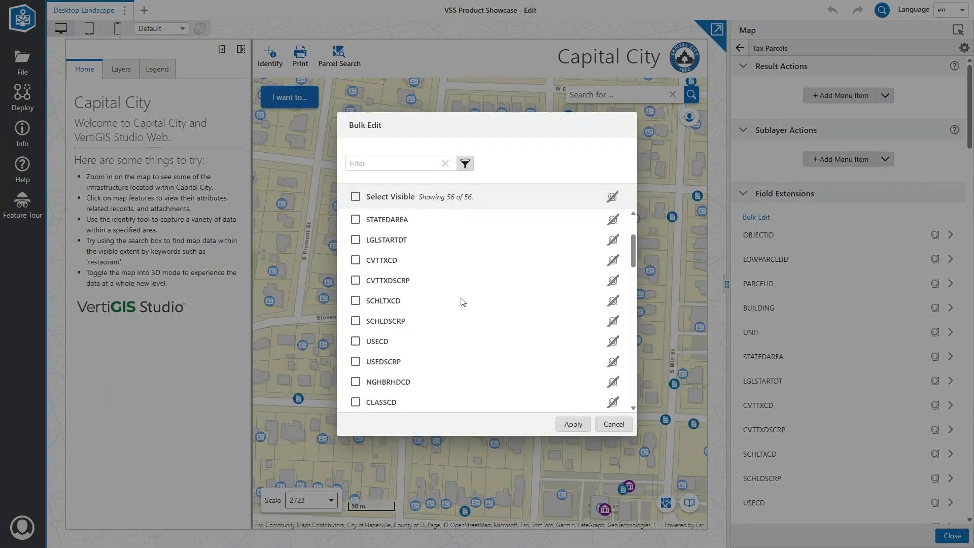
{"action": "scroll", "coordinate": [446, 302], "scroll_direction": "down", "scroll_amount": 3}
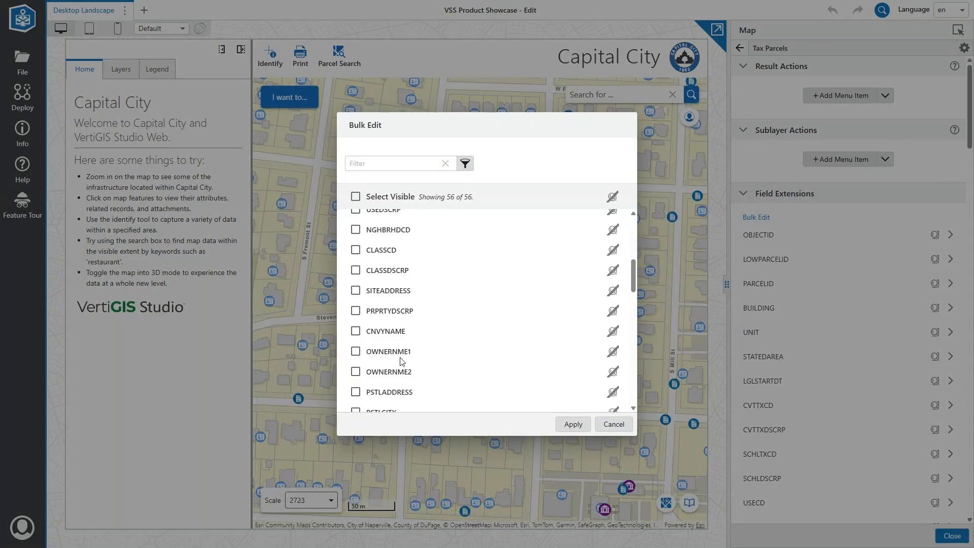
{"action": "left_click", "coordinate": [612, 351]}
{"action": "left_click", "coordinate": [582, 426]}
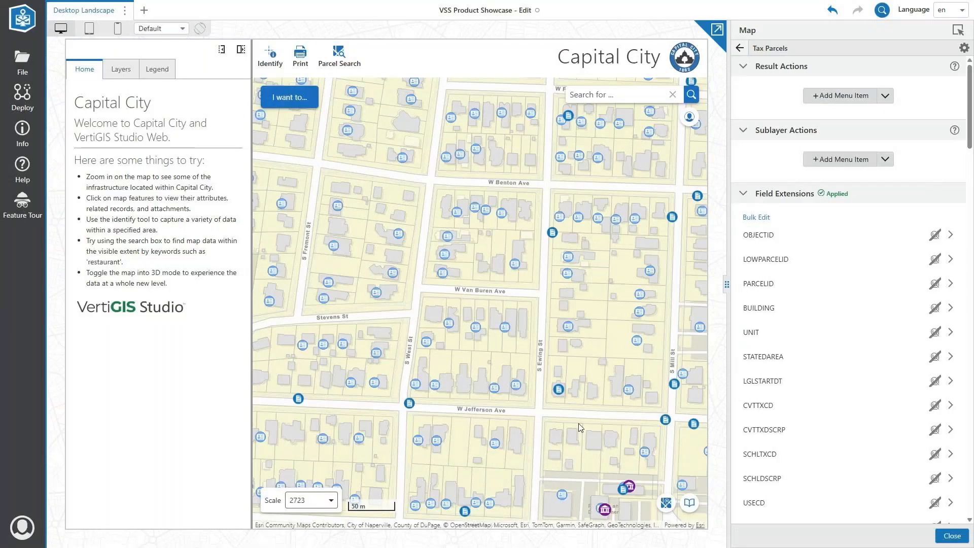
Set the Tax Parcels search type to VertiGIS Studio Search in the task settings.
{"action": "scroll", "coordinate": [953, 359], "scroll_direction": "down", "scroll_amount": 20}
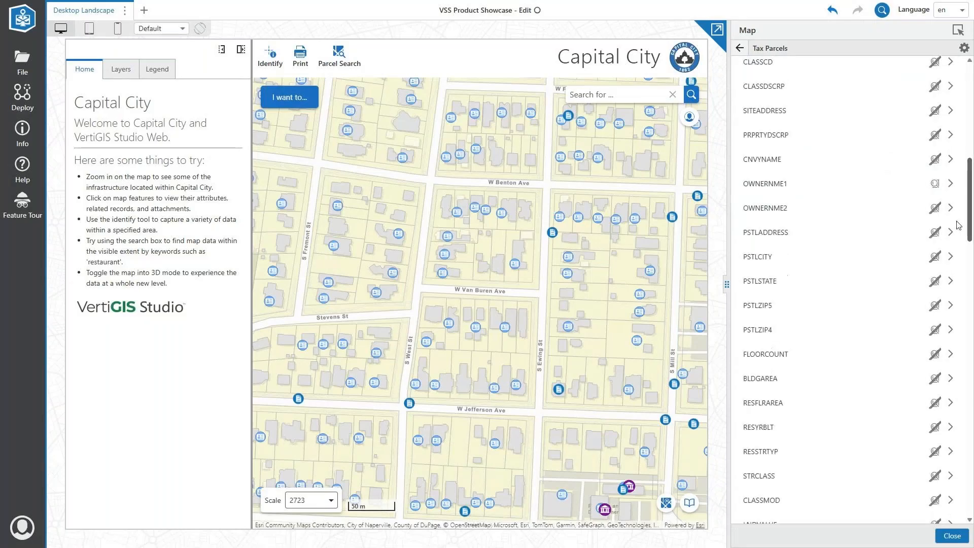
{"action": "scroll", "coordinate": [952, 360], "scroll_direction": "down", "scroll_amount": 5}
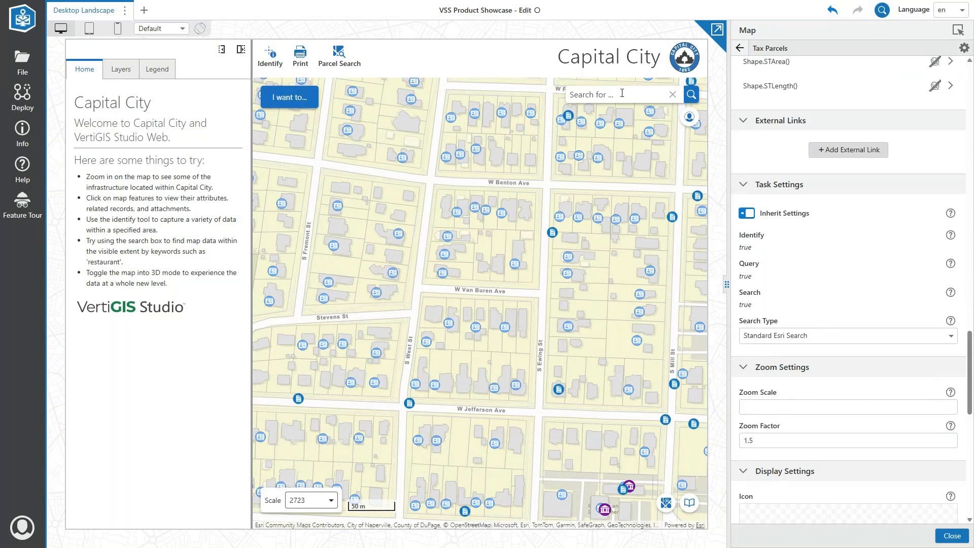
{"action": "left_click", "coordinate": [803, 338]}
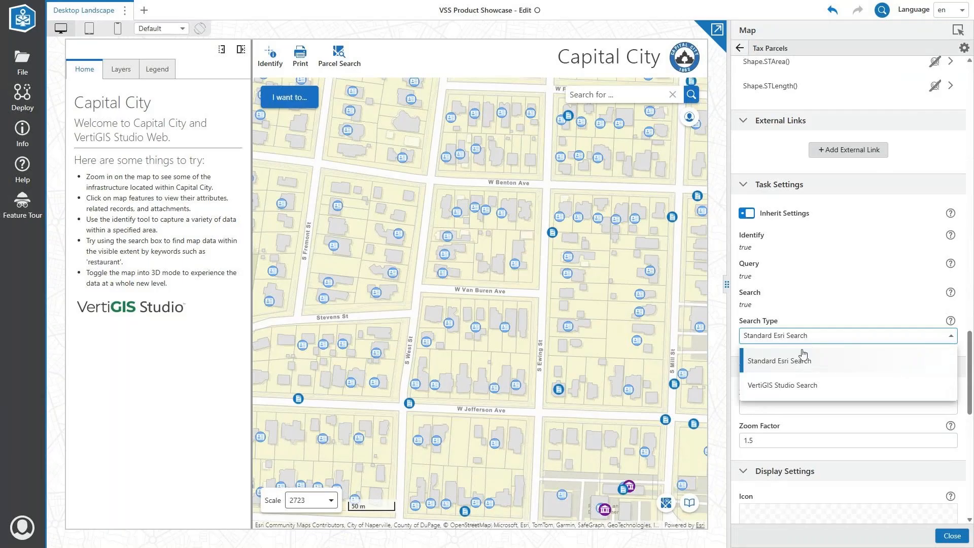
{"action": "left_click", "coordinate": [773, 388]}
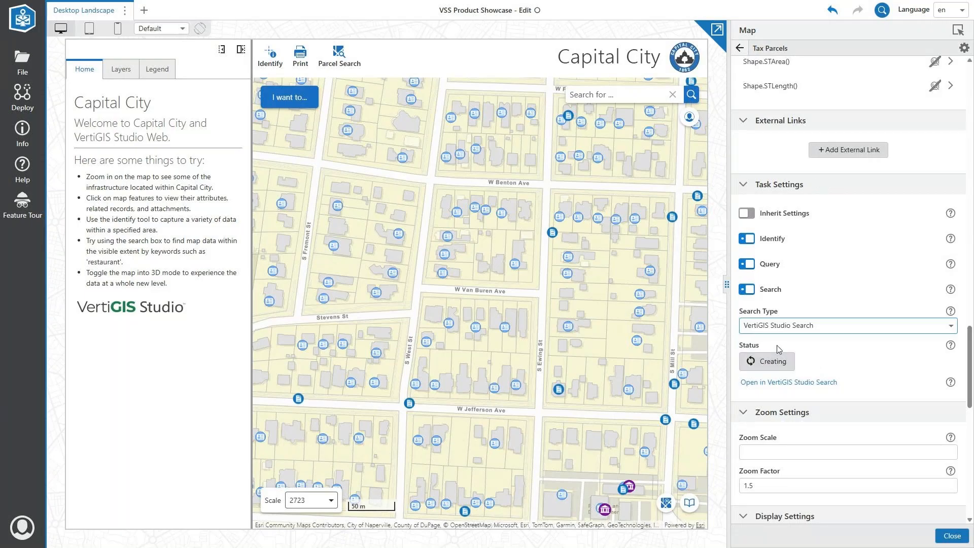
Open the Tax Parcels resource in VertiGIS Studio Search, signing in and allowing access to the ArcGIS Enterprise account information.
{"action": "left_click", "coordinate": [761, 369]}
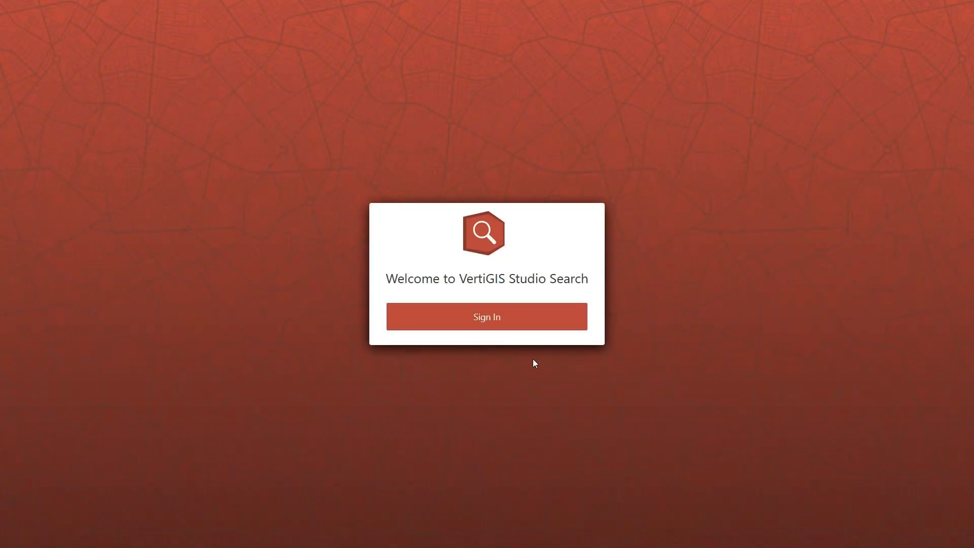
{"action": "left_click", "coordinate": [514, 327]}
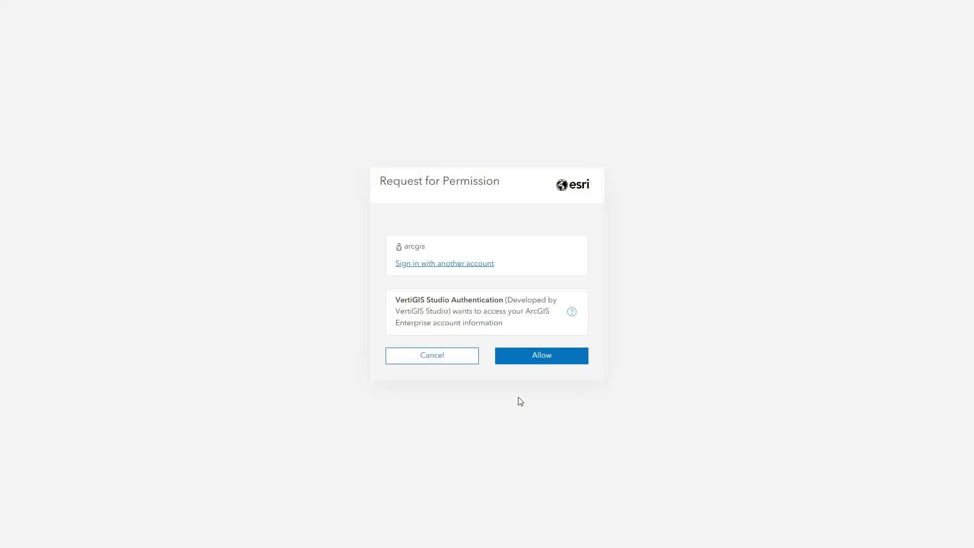
{"action": "left_click", "coordinate": [529, 361]}
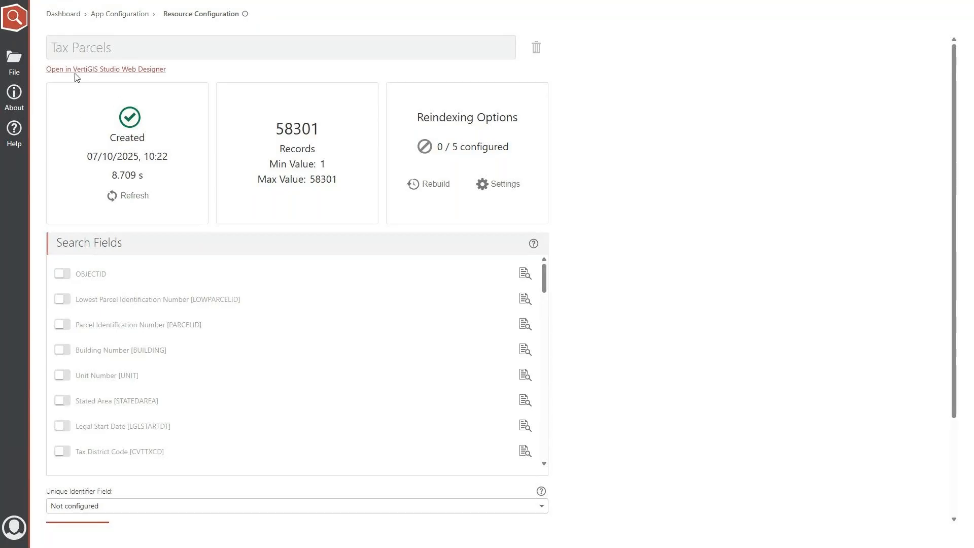
Examine the Tax Parcels index summary for its creation time, indexing duration and number of records.
{"action": "mouse_move", "coordinate": [61, 51]}
{"action": "left_click_drag", "start_coordinate": [87, 156], "coordinate": [170, 178]}
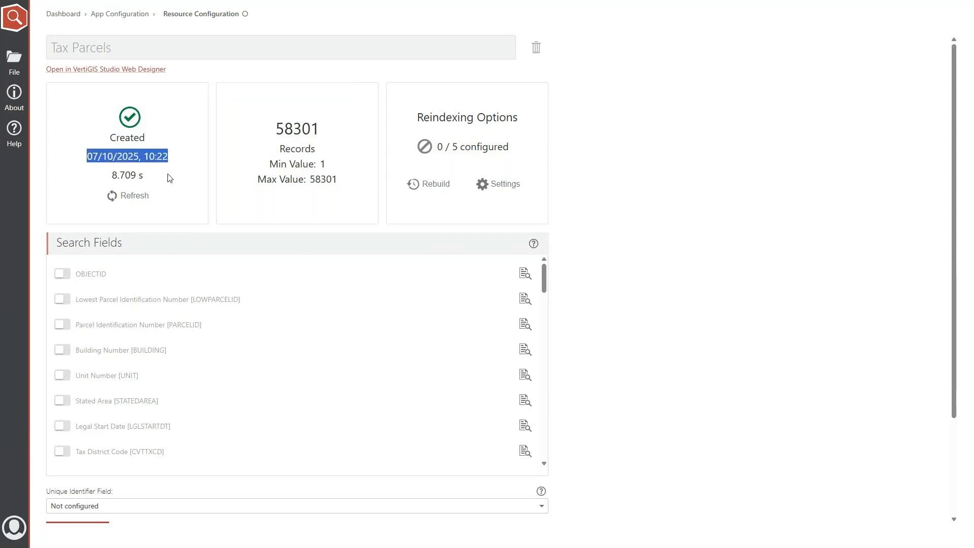
{"action": "left_click_drag", "start_coordinate": [111, 175], "coordinate": [149, 182]}
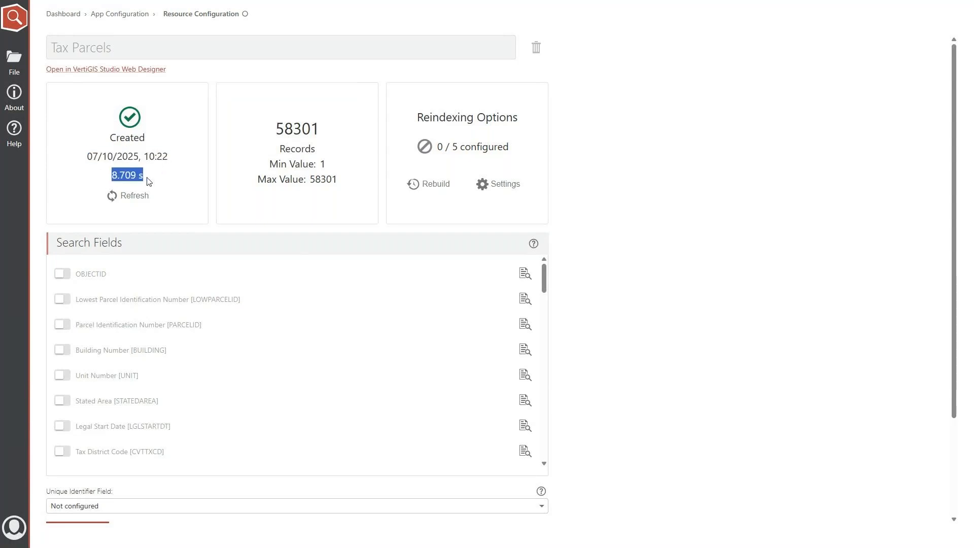
{"action": "left_click", "coordinate": [149, 182]}
{"action": "left_click_drag", "start_coordinate": [275, 130], "coordinate": [335, 136]}
{"action": "left_click", "coordinate": [335, 136]}
Open the automatic reindexing options for Tax Parcels and review the Reindex Deltas Only section.
{"action": "left_click", "coordinate": [510, 191]}
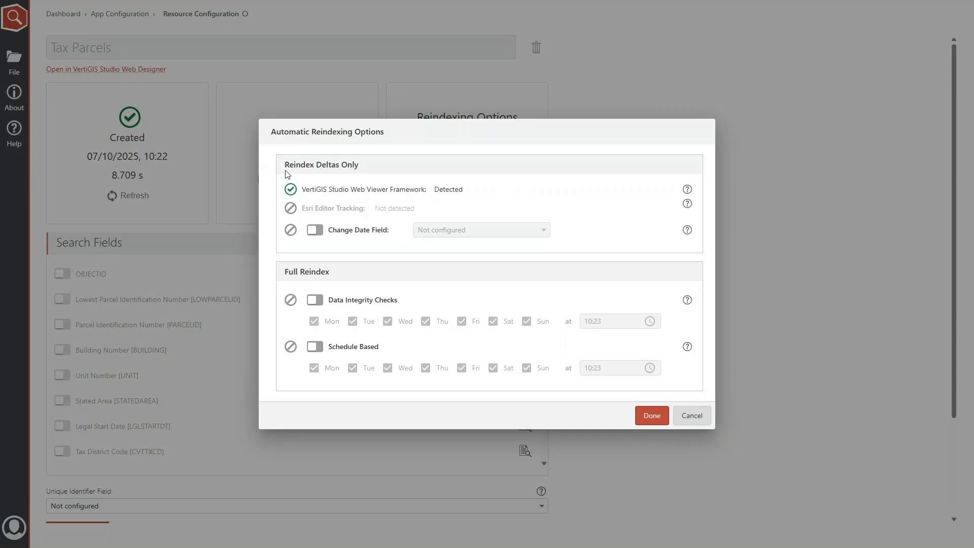
{"action": "left_click_drag", "start_coordinate": [285, 164], "coordinate": [360, 170]}
{"action": "left_click", "coordinate": [370, 170]}
Try enabling the Change Date Field option, browse its available fields, and switch the option off again.
{"action": "left_click", "coordinate": [314, 230]}
{"action": "left_click", "coordinate": [507, 230]}
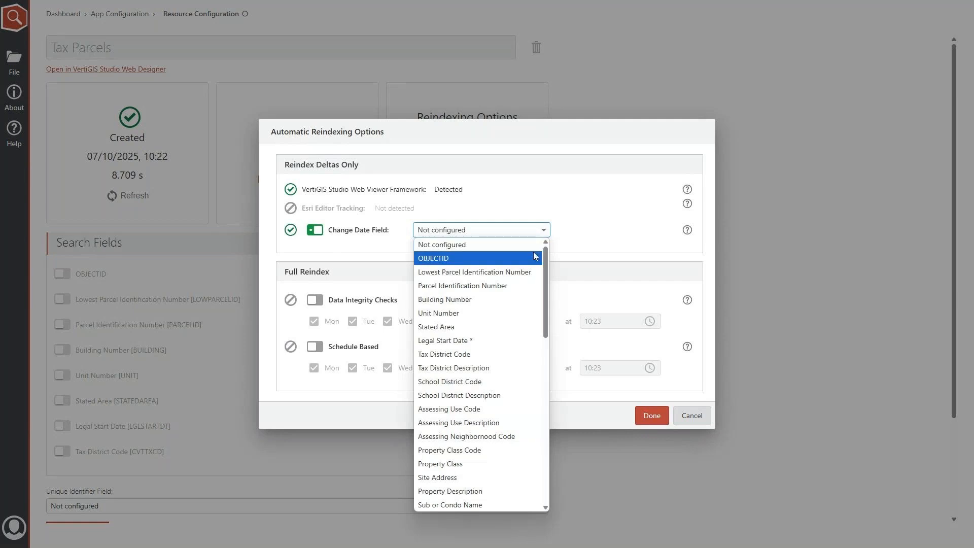
{"action": "left_click_drag", "start_coordinate": [545, 258], "coordinate": [552, 317]}
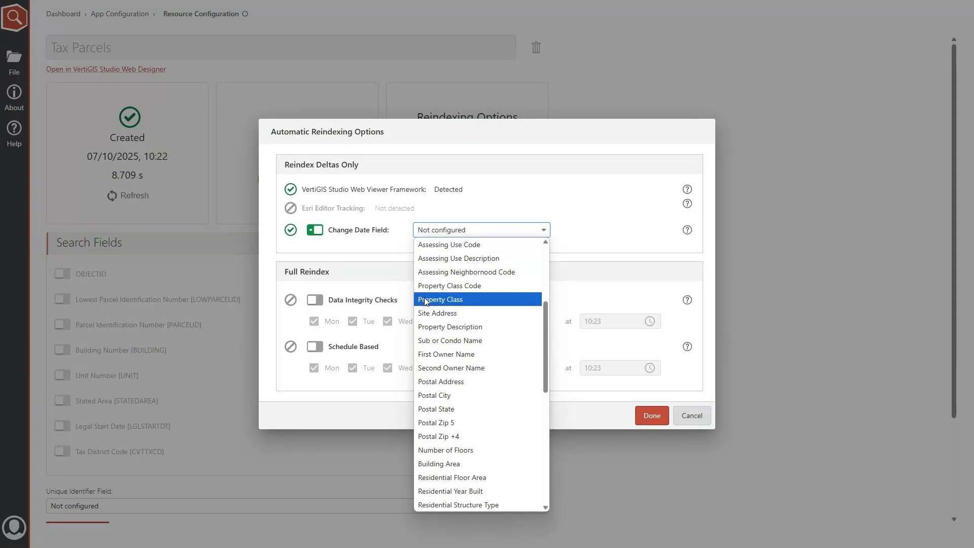
{"action": "left_click", "coordinate": [335, 231]}
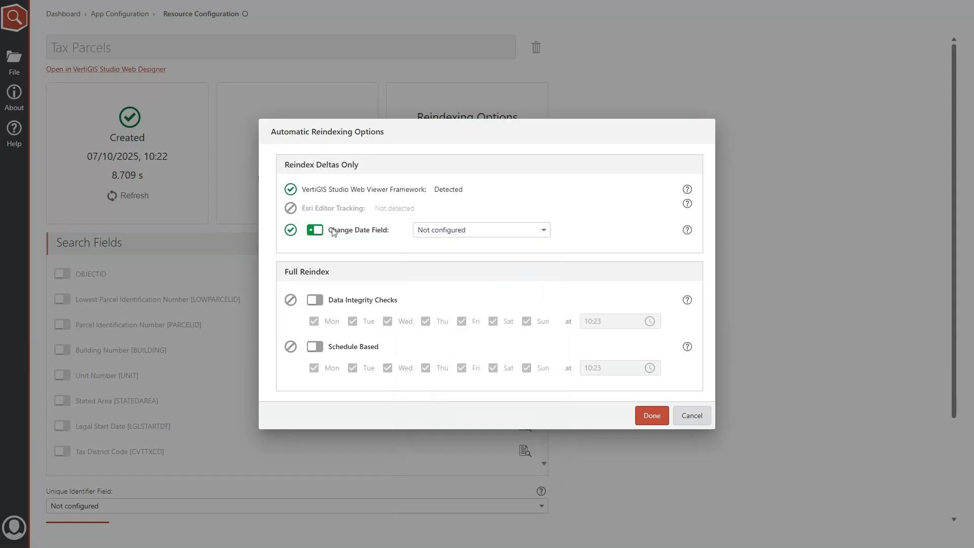
{"action": "left_click", "coordinate": [315, 230]}
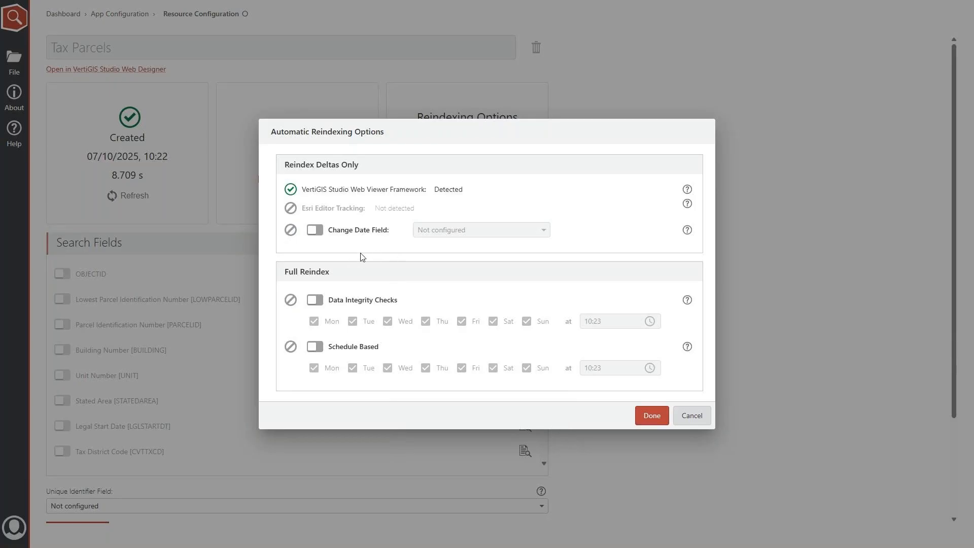
Enable Data Integrity Checks under Full Reindex and display the help text for that option.
{"action": "left_click_drag", "start_coordinate": [286, 273], "coordinate": [350, 277]}
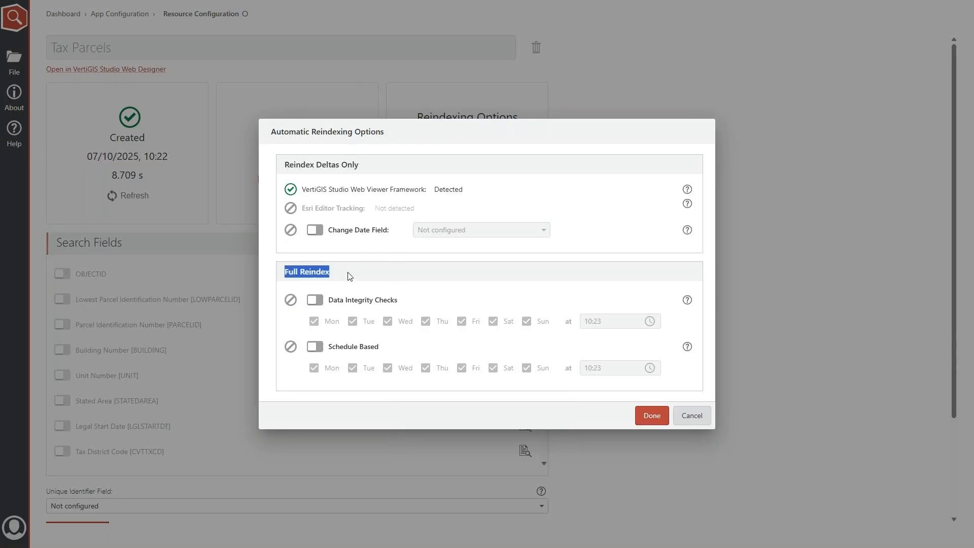
{"action": "left_click", "coordinate": [349, 277]}
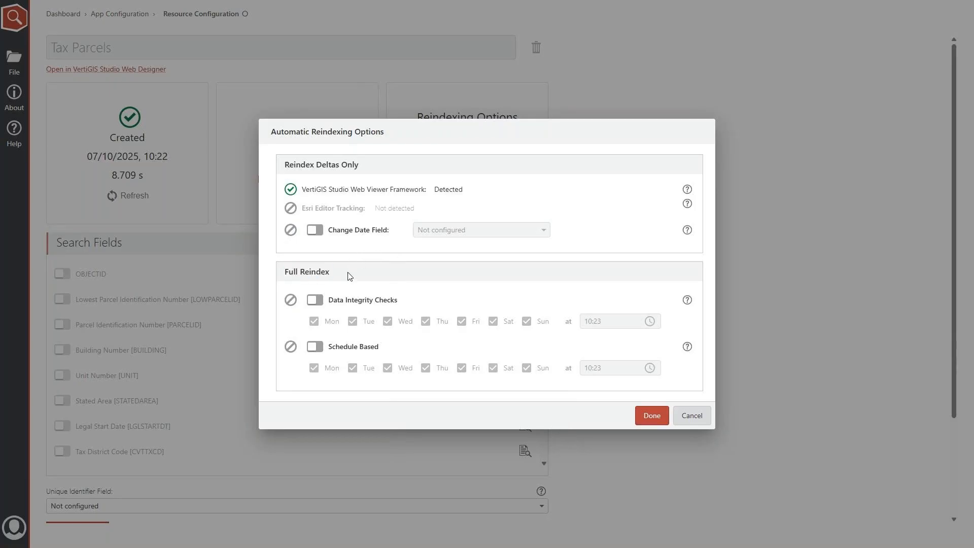
{"action": "left_click", "coordinate": [315, 301]}
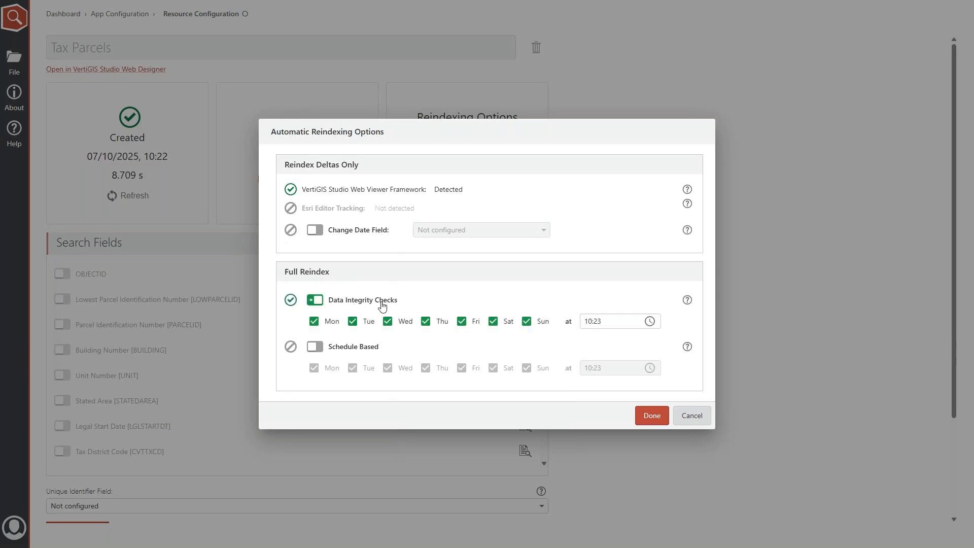
{"action": "left_click", "coordinate": [687, 300]}
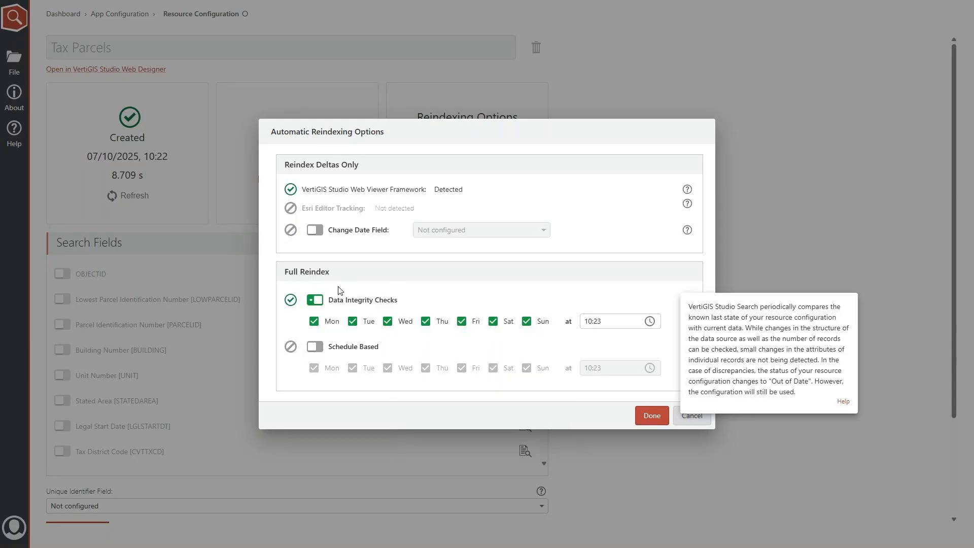
Review the weekday and time settings of Data Integrity Checks, and switch the option off.
{"action": "left_click", "coordinate": [387, 291]}
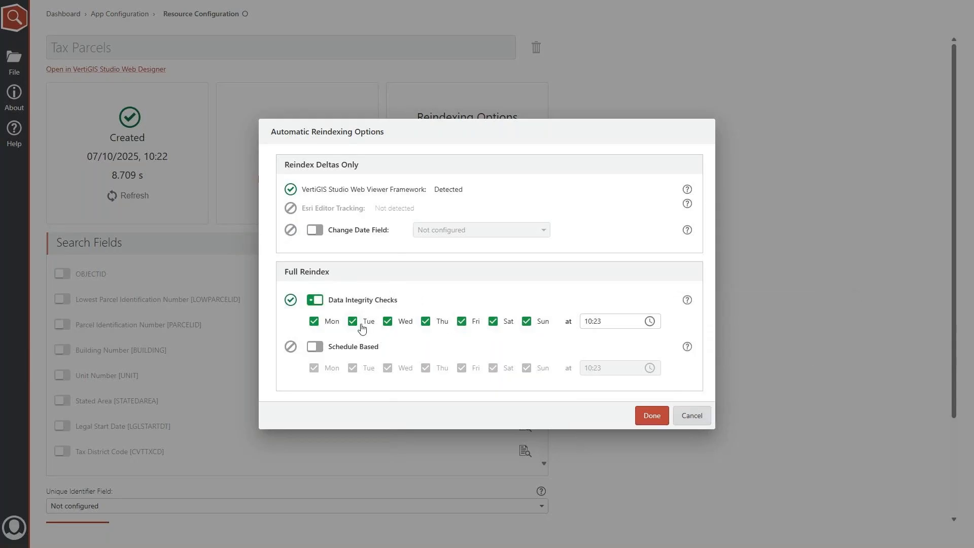
{"action": "left_click", "coordinate": [585, 327]}
{"action": "left_click", "coordinate": [501, 293]}
{"action": "left_click", "coordinate": [316, 299]}
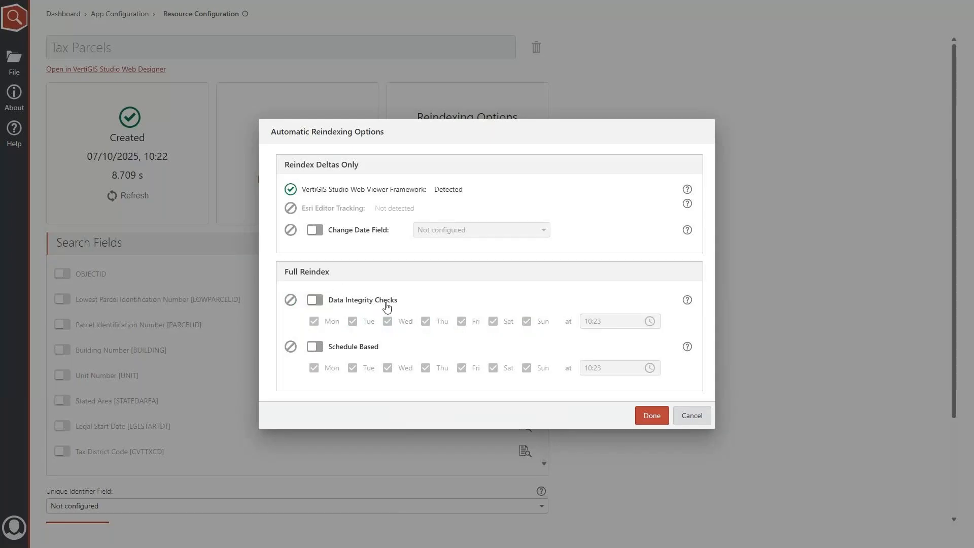
Try a Schedule Based full reindex on all weekdays at 00:00, switch it off again, and cancel the reindexing options.
{"action": "left_click", "coordinate": [316, 351]}
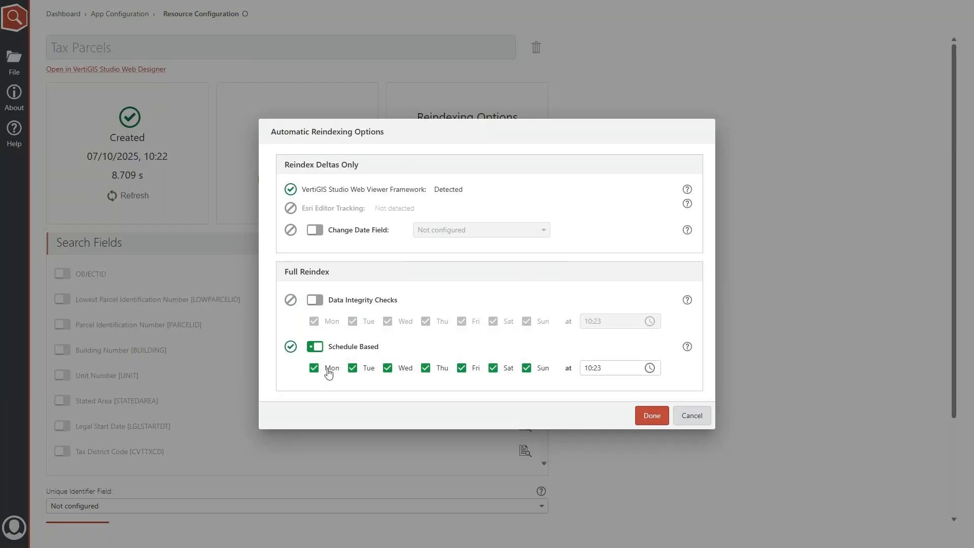
{"action": "left_click", "coordinate": [650, 369]}
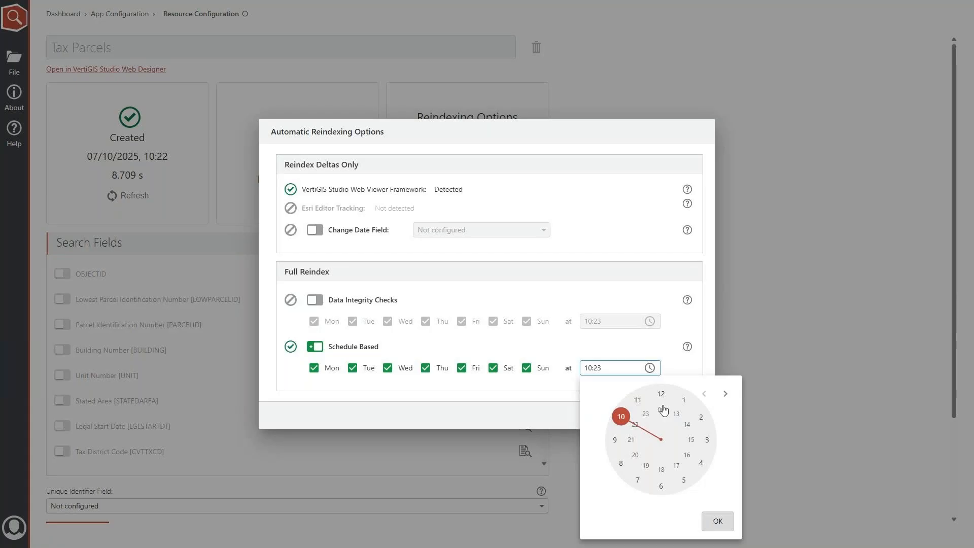
{"action": "left_click", "coordinate": [661, 410]}
{"action": "left_click", "coordinate": [662, 397]}
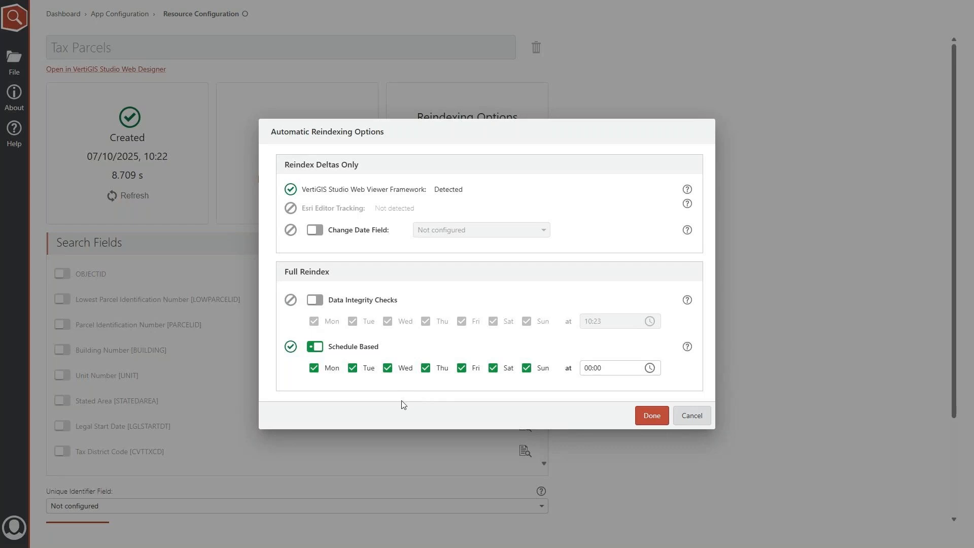
{"action": "left_click", "coordinate": [317, 349]}
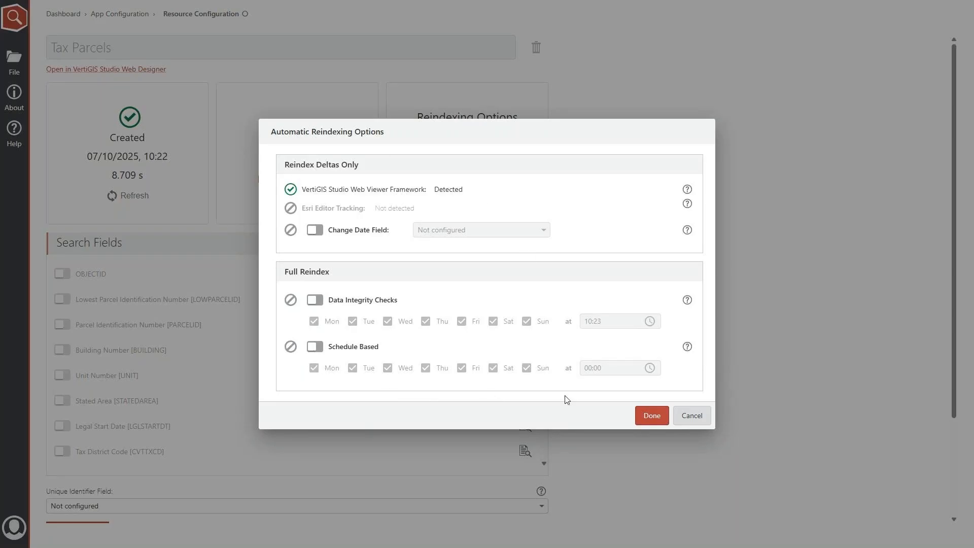
{"action": "left_click", "coordinate": [692, 417]}
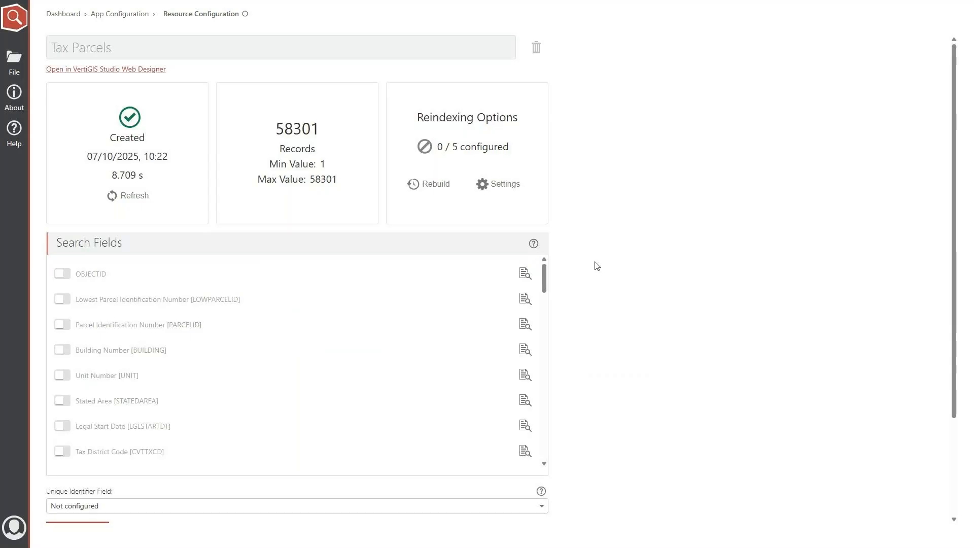
Review the Tax Parcels search fields through to the end of the list and the Search Suggestion format.
{"action": "scroll", "coordinate": [601, 247], "scroll_direction": "down", "scroll_amount": 2}
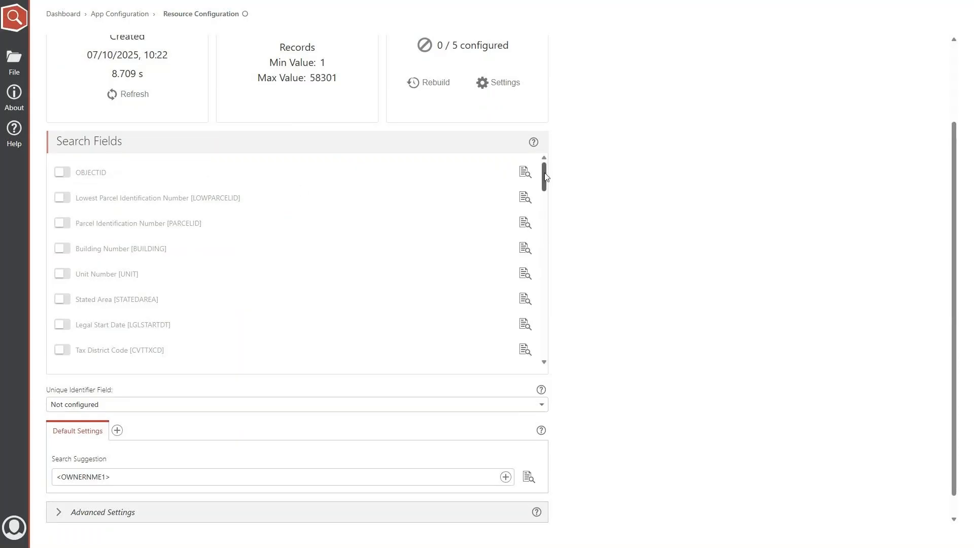
{"action": "left_click_drag", "start_coordinate": [545, 177], "coordinate": [550, 223]}
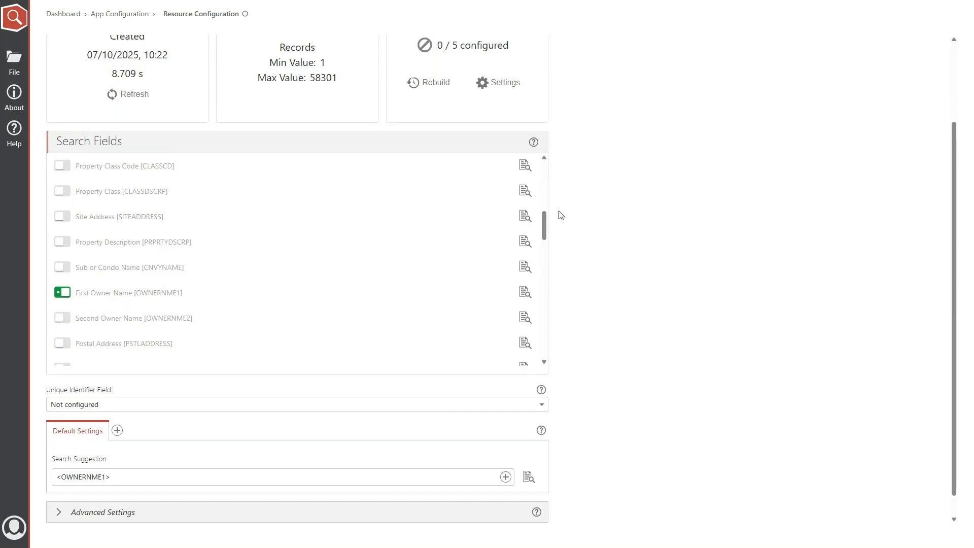
{"action": "left_click_drag", "start_coordinate": [550, 221], "coordinate": [537, 344]}
{"action": "scroll", "coordinate": [595, 294], "scroll_direction": "down", "scroll_amount": 1}
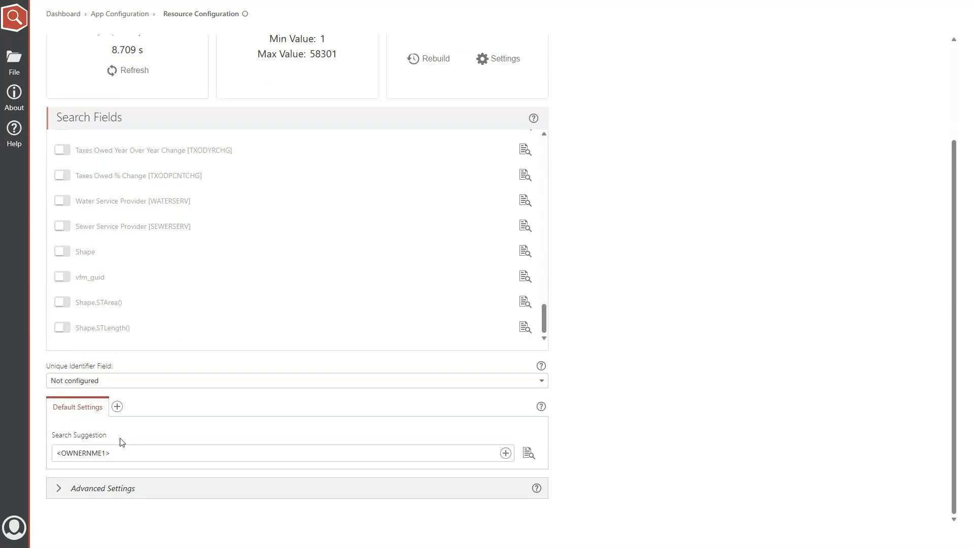
{"action": "left_click_drag", "start_coordinate": [59, 454], "coordinate": [113, 453]}
{"action": "left_click", "coordinate": [115, 453]}
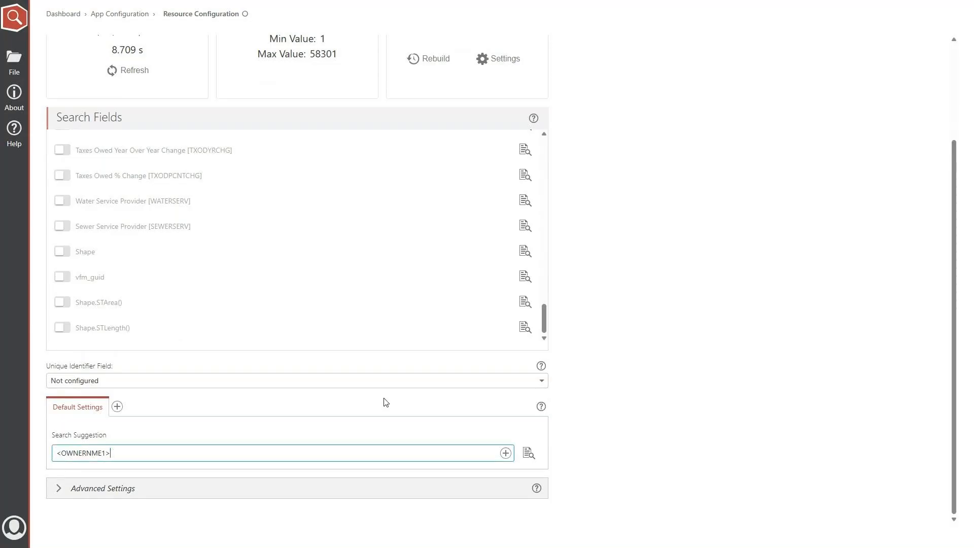
{"action": "left_click", "coordinate": [606, 384]}
Switch to the VertiGIS Studio Web designer and enter an owner's name in the map search to view the suggestions.
{"action": "mouse_move", "coordinate": [529, 11]}
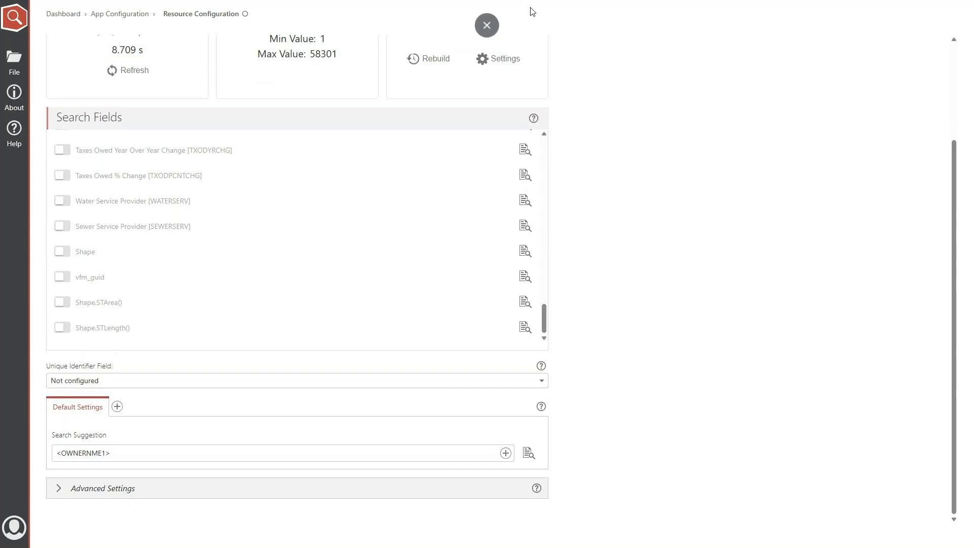
{"action": "left_click", "coordinate": [492, 37]}
{"action": "left_click", "coordinate": [315, 15]}
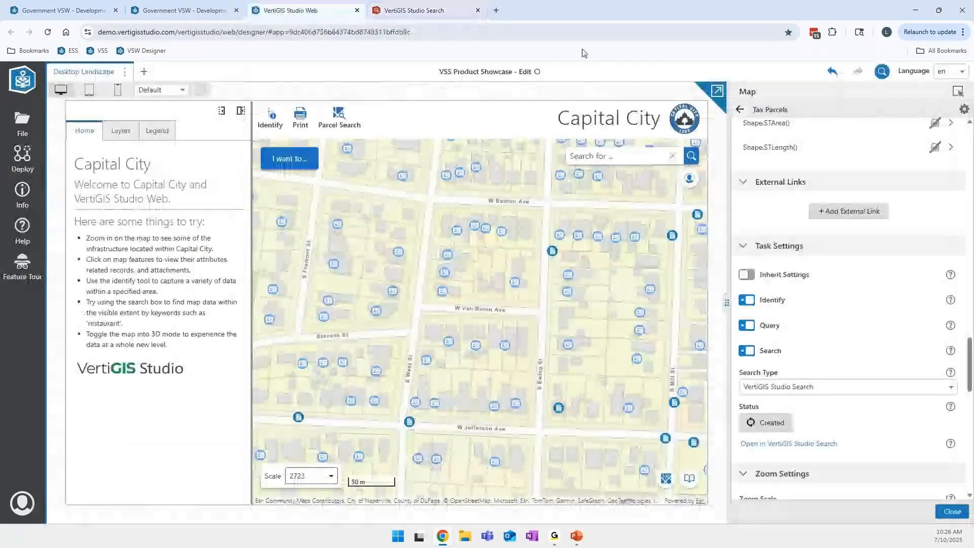
{"action": "left_click", "coordinate": [598, 157]}
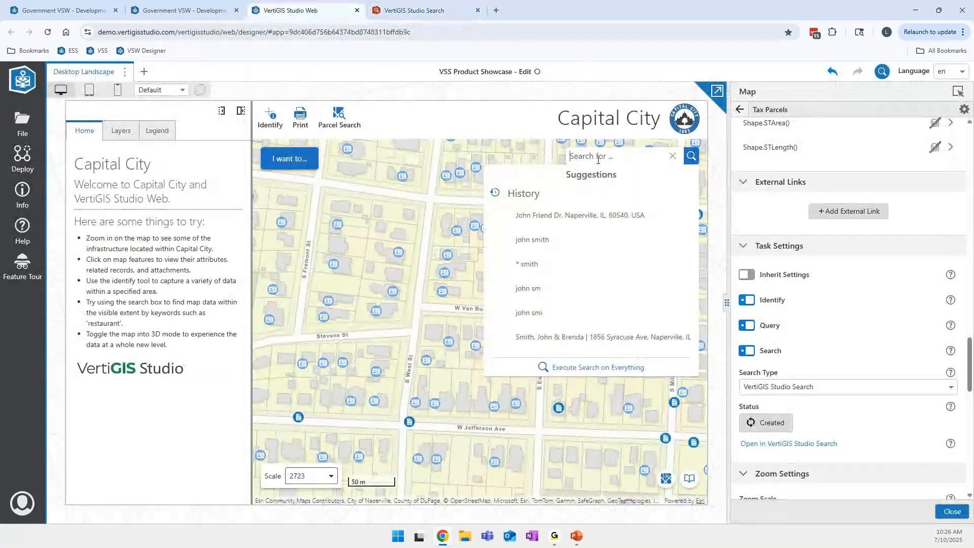
{"action": "type", "text": "john smith"}
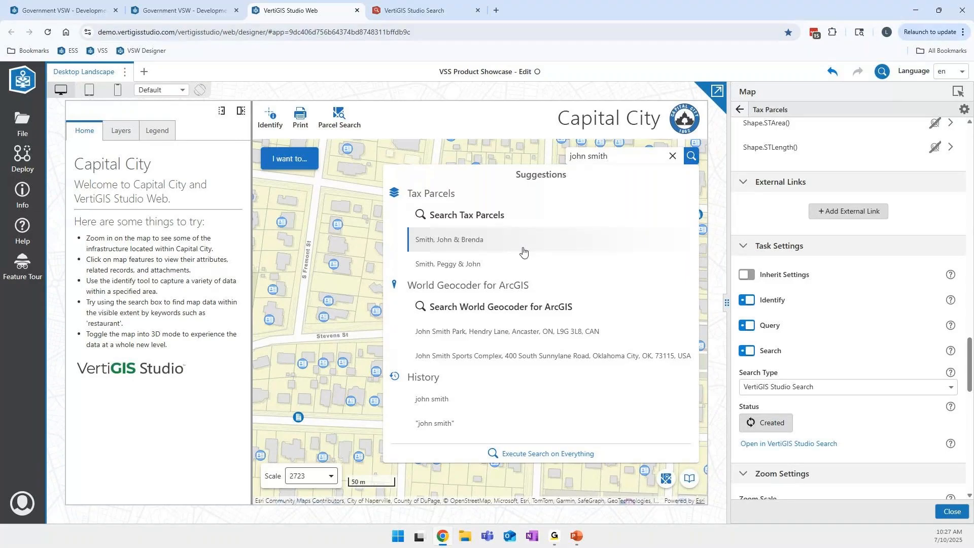
Return to the VertiGIS Studio Search resource configuration in full screen and start editing the Search Suggestion.
{"action": "key", "text": "ctrl+Tab"}
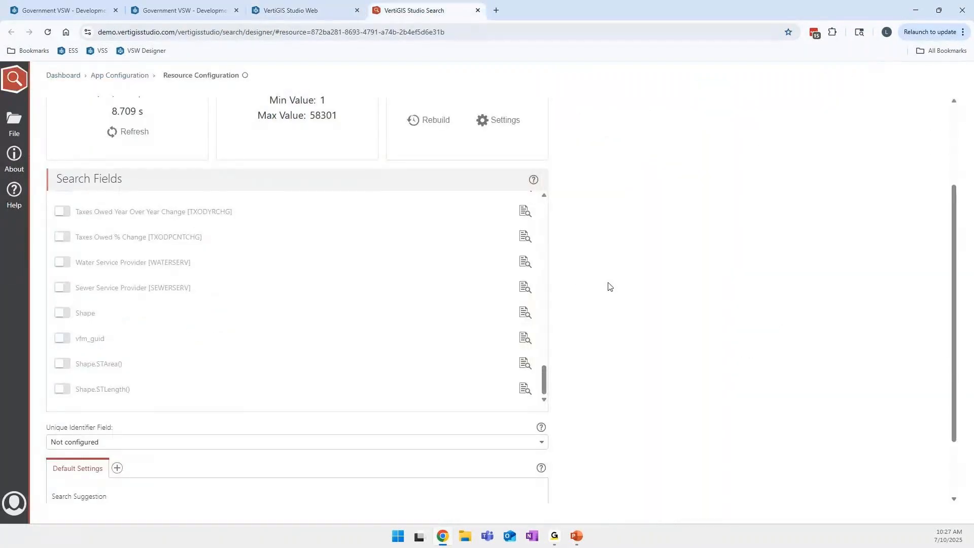
{"action": "scroll", "coordinate": [609, 287], "scroll_direction": "down", "scroll_amount": 2}
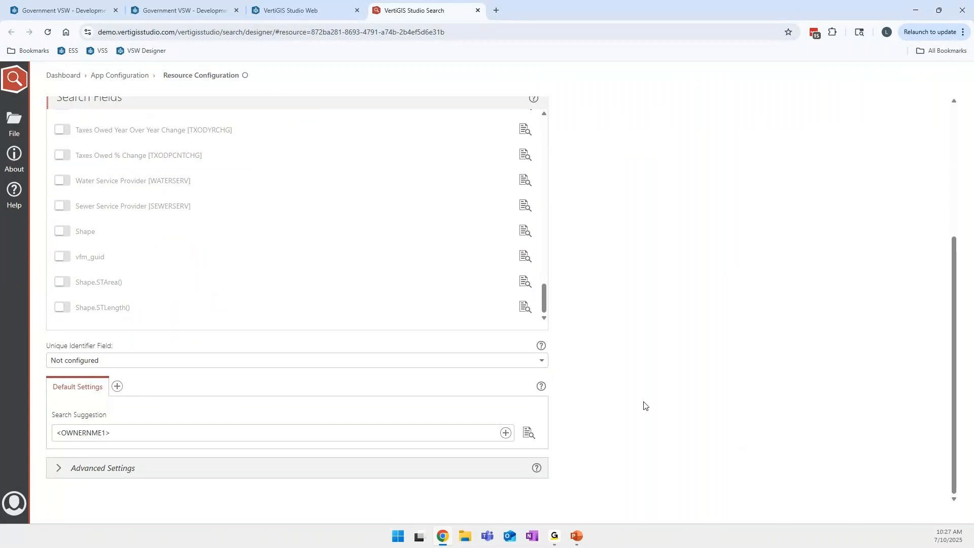
{"action": "key", "text": "F11"}
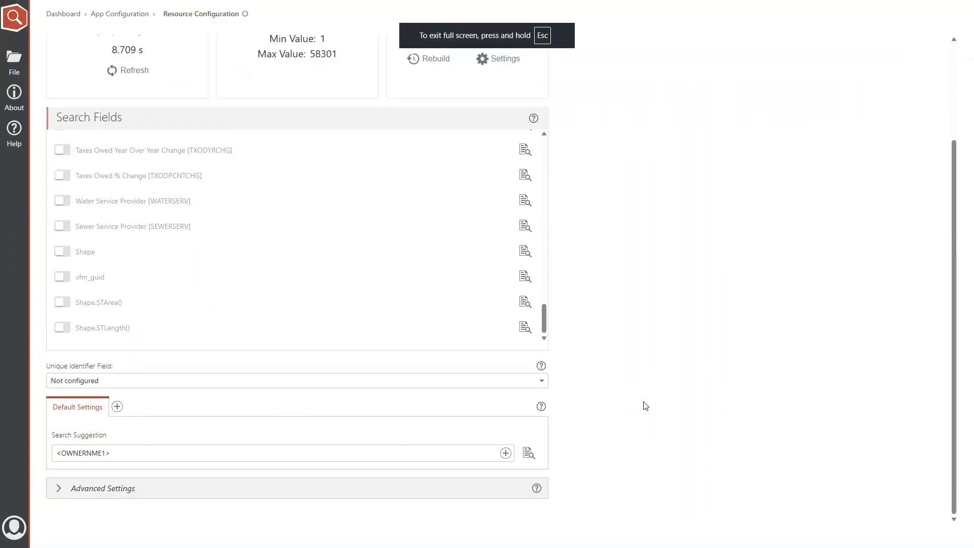
{"action": "left_click", "coordinate": [136, 454]}
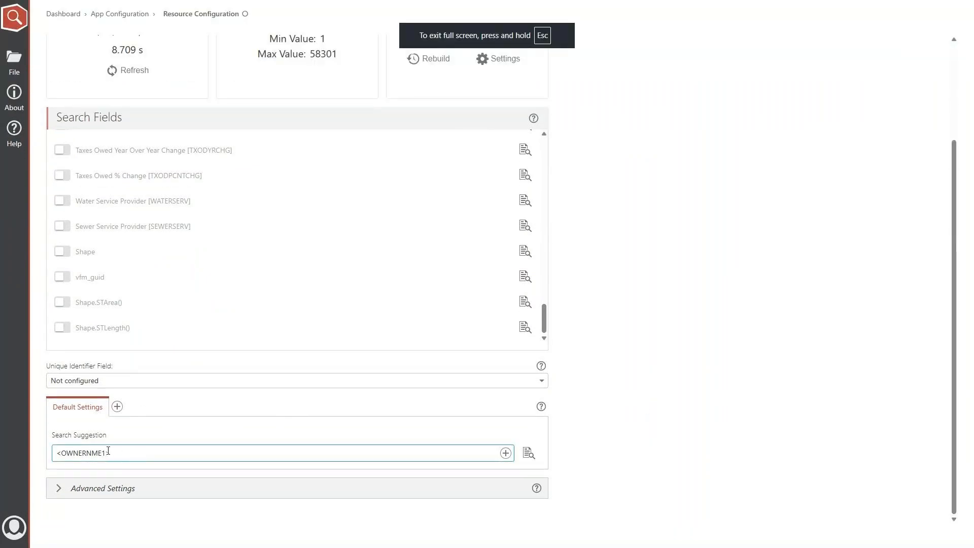
Filter the wildcard fields by "add" and append SITEADDRESS to the Search Suggestion.
{"action": "left_click", "coordinate": [506, 454]}
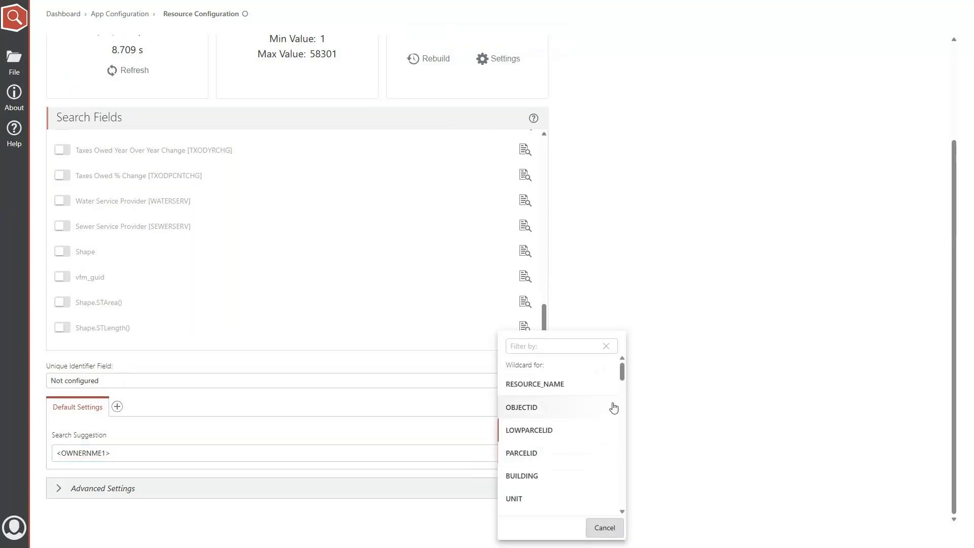
{"action": "scroll", "coordinate": [532, 421], "scroll_direction": "down", "scroll_amount": 3}
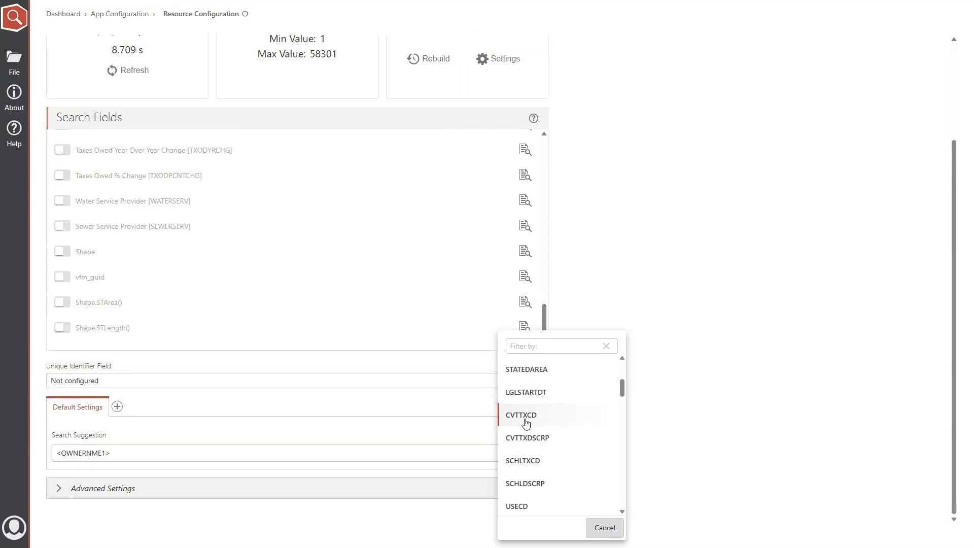
{"action": "left_click", "coordinate": [536, 350]}
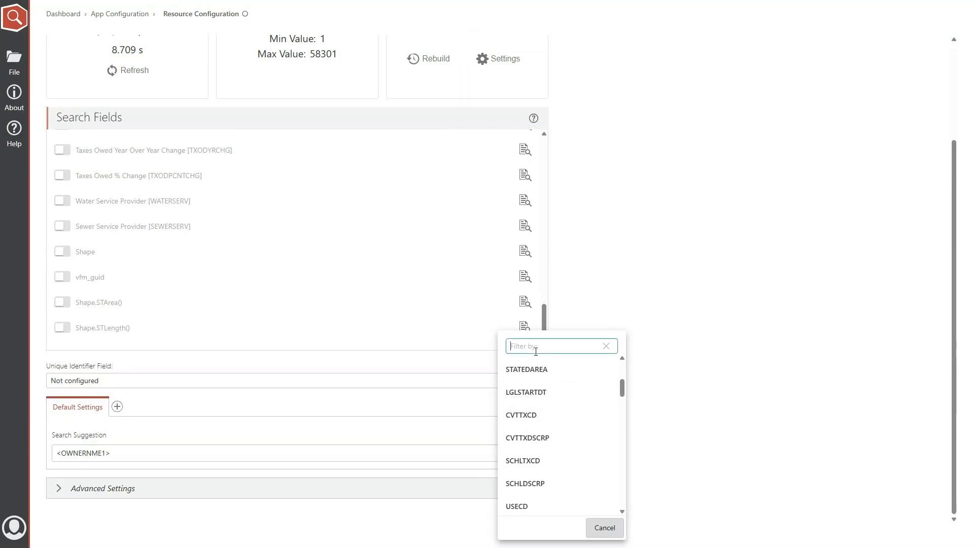
{"action": "type", "text": "site "}
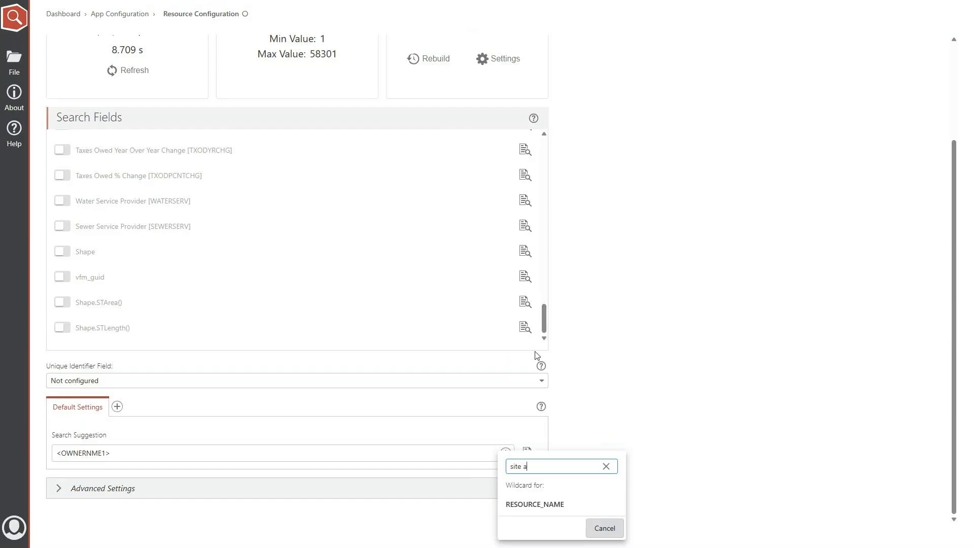
{"action": "type", "text": "a"}
{"action": "key", "text": "ctrl+a"}
{"action": "type", "text": "add"}
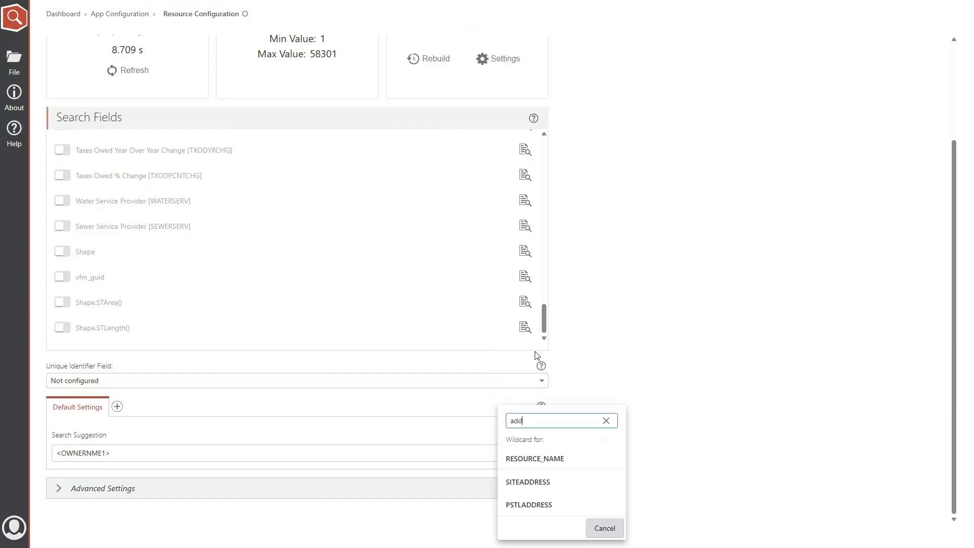
{"action": "left_click", "coordinate": [545, 486]}
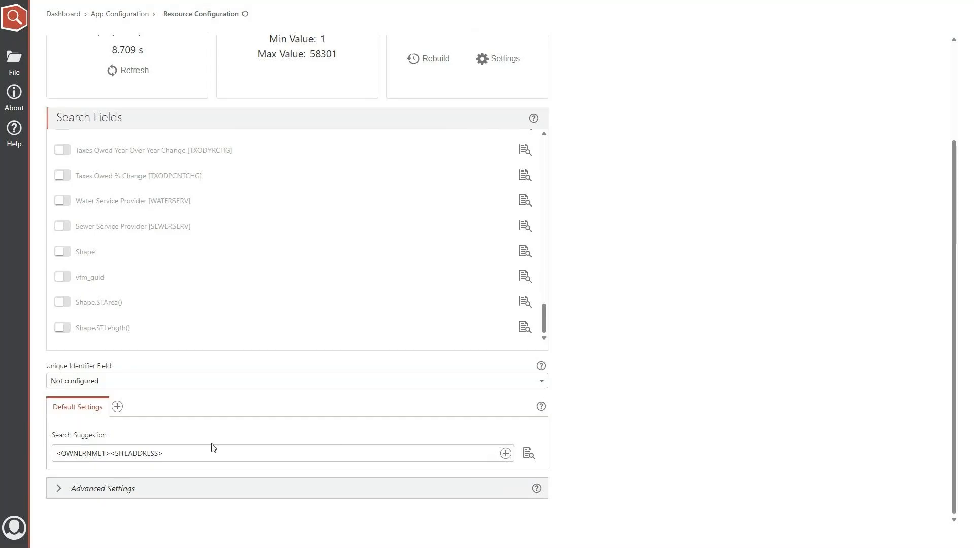
Append the PSTLCITY and PSTLSTATE wildcards to the Search Suggestion, filtering the fields by "city" and "stat".
{"action": "left_click", "coordinate": [506, 452]}
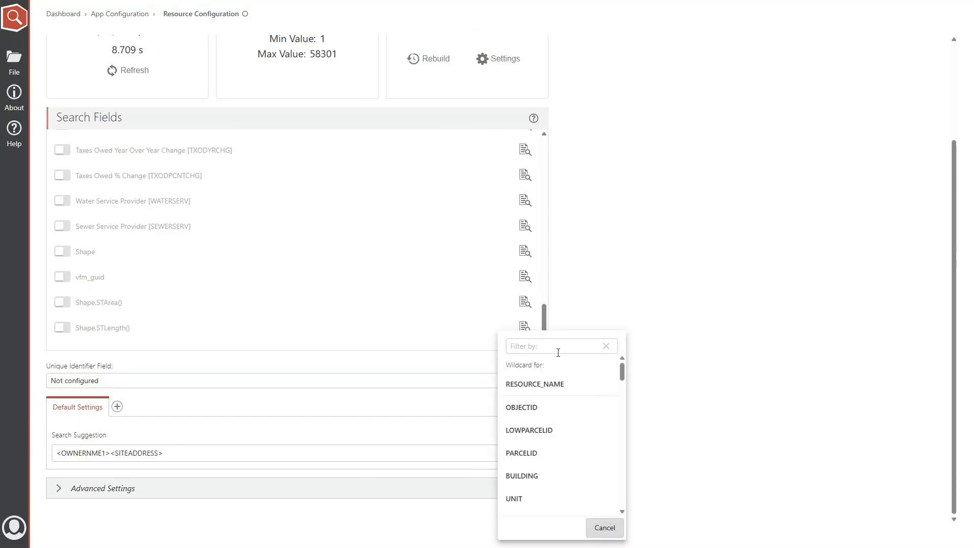
{"action": "left_click", "coordinate": [557, 349]}
{"action": "type", "text": "city"}
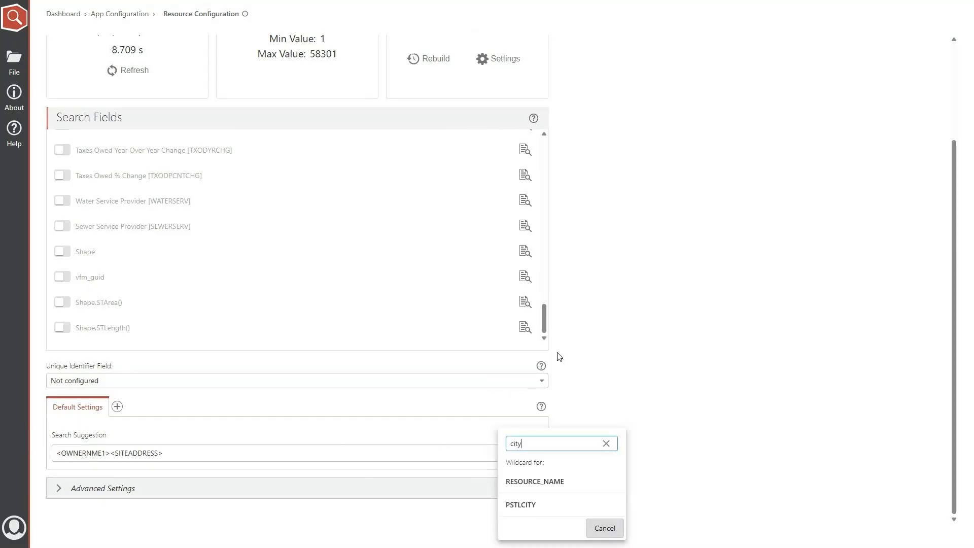
{"action": "left_click", "coordinate": [538, 505]}
{"action": "left_click", "coordinate": [505, 452]}
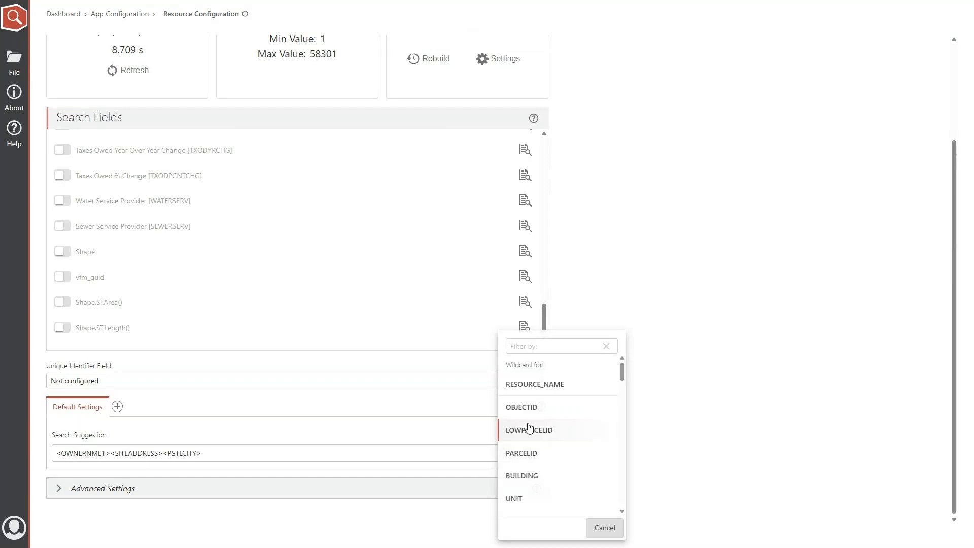
{"action": "left_click", "coordinate": [563, 349]}
{"action": "type", "text": "stat"}
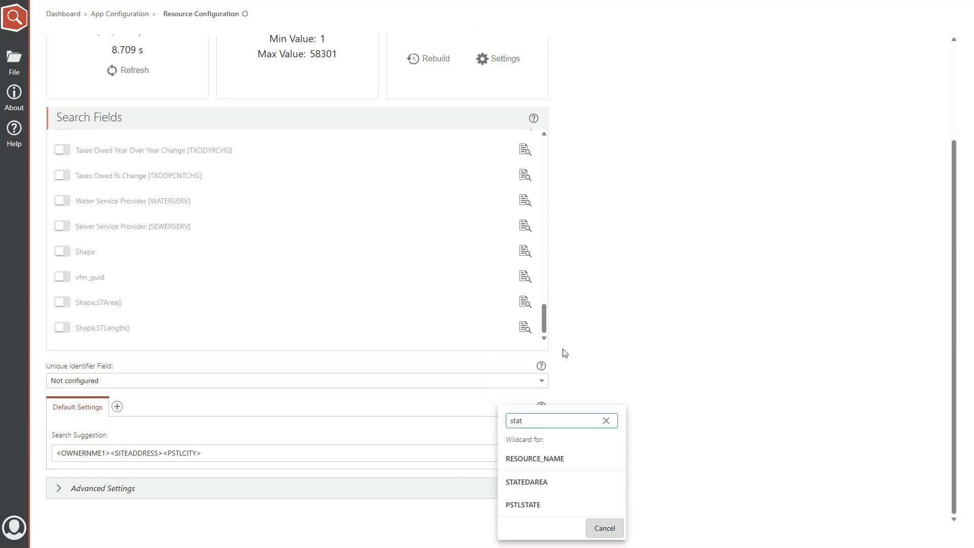
{"action": "left_click", "coordinate": [540, 505]}
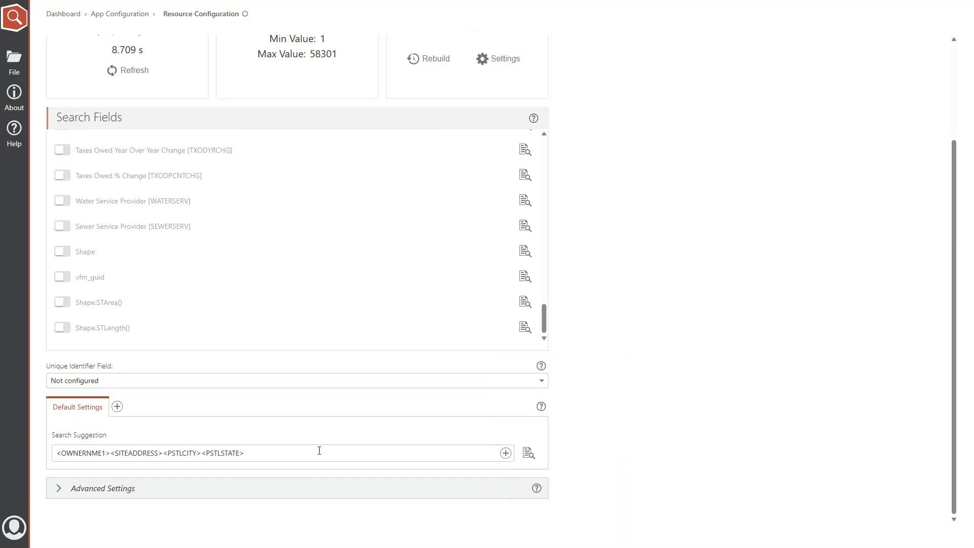
Add separators so the Search Suggestion reads "<OWNERNME1> | <SITEADDRESS>, <PSTLCITY>, <PSTLSTATE>".
{"action": "left_click", "coordinate": [110, 453]}
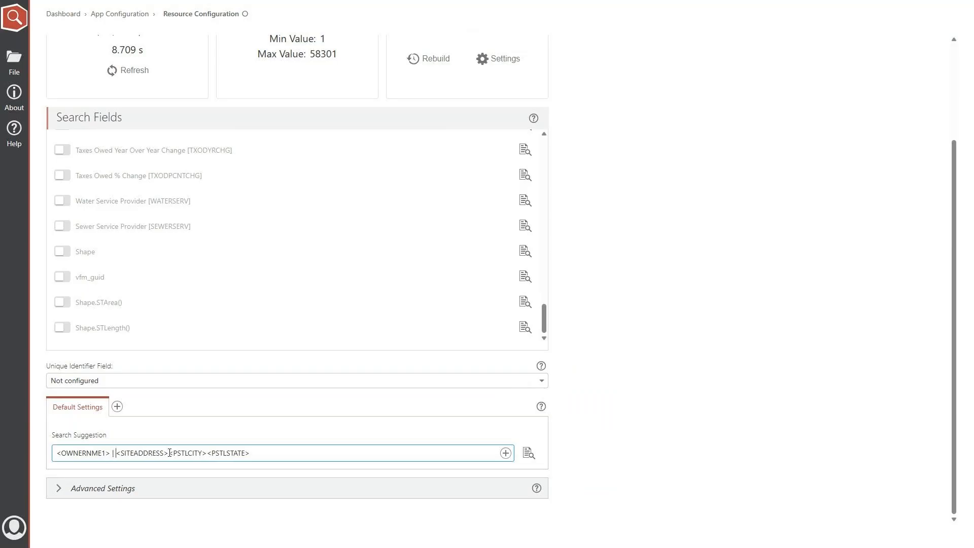
{"action": "type", "text": ", "}
{"action": "type", "text": ","}
{"action": "left_click_drag", "start_coordinate": [281, 451], "coordinate": [60, 460]}
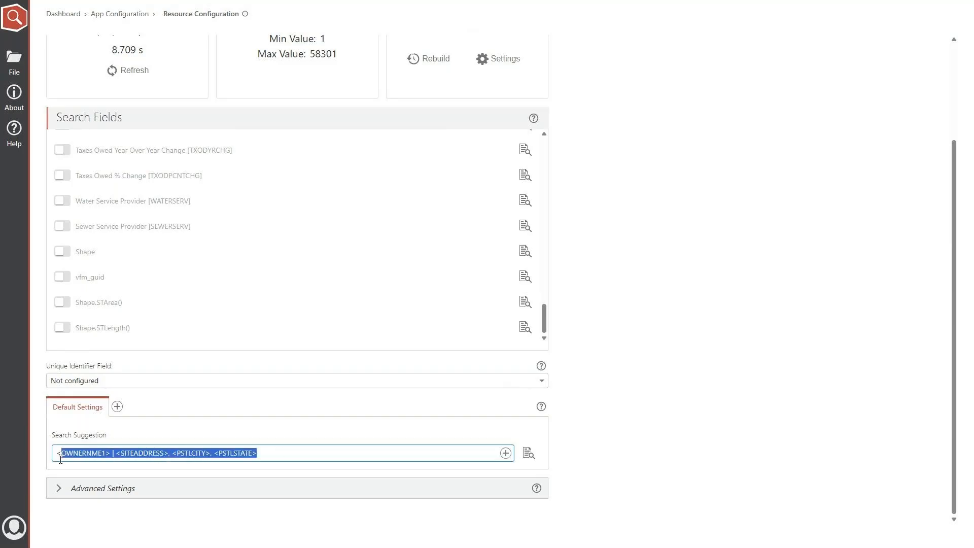
{"action": "left_click", "coordinate": [601, 425]}
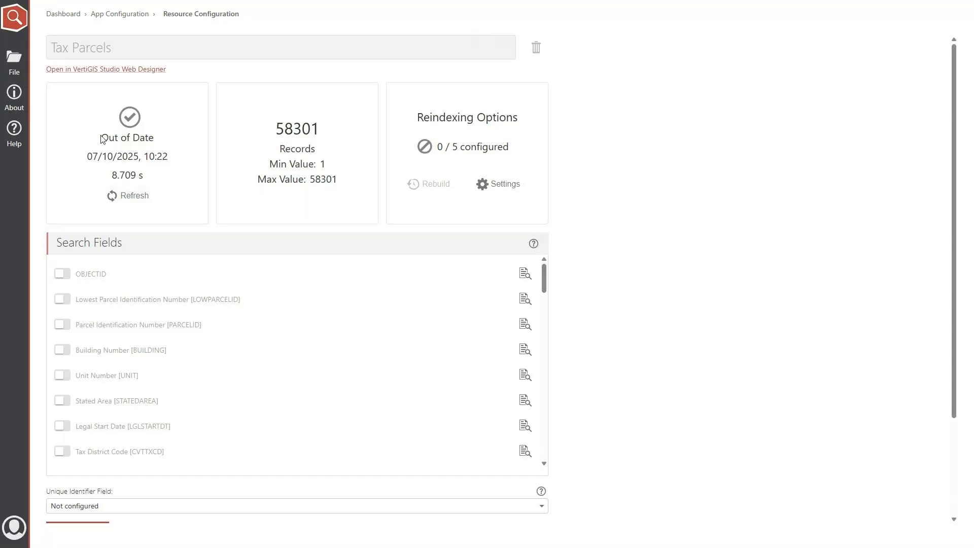
Refresh the Tax Parcels index status and review the Search Suggestion format again.
{"action": "left_click_drag", "start_coordinate": [101, 136], "coordinate": [157, 136]}
{"action": "left_click", "coordinate": [161, 135]}
{"action": "left_click", "coordinate": [134, 196]}
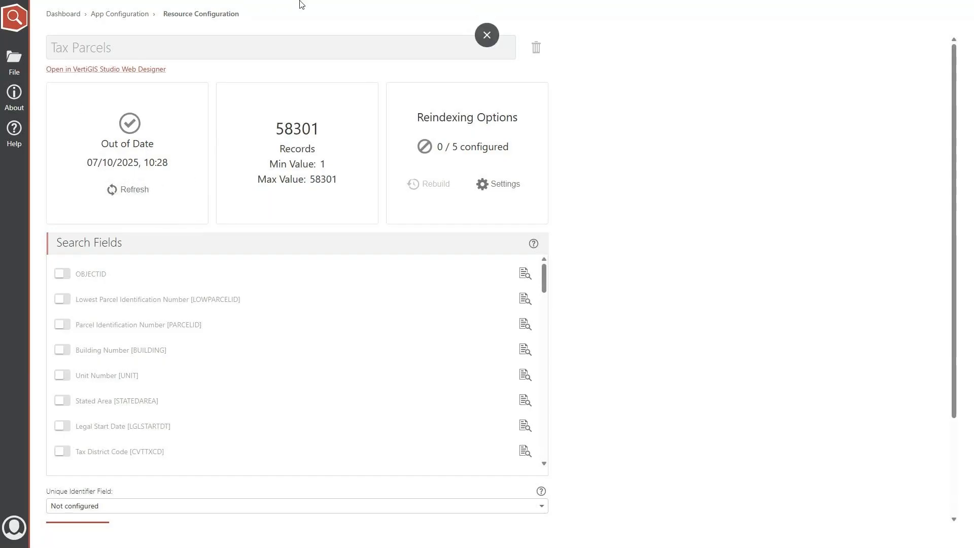
{"action": "scroll", "coordinate": [724, 352], "scroll_direction": "down", "scroll_amount": 2}
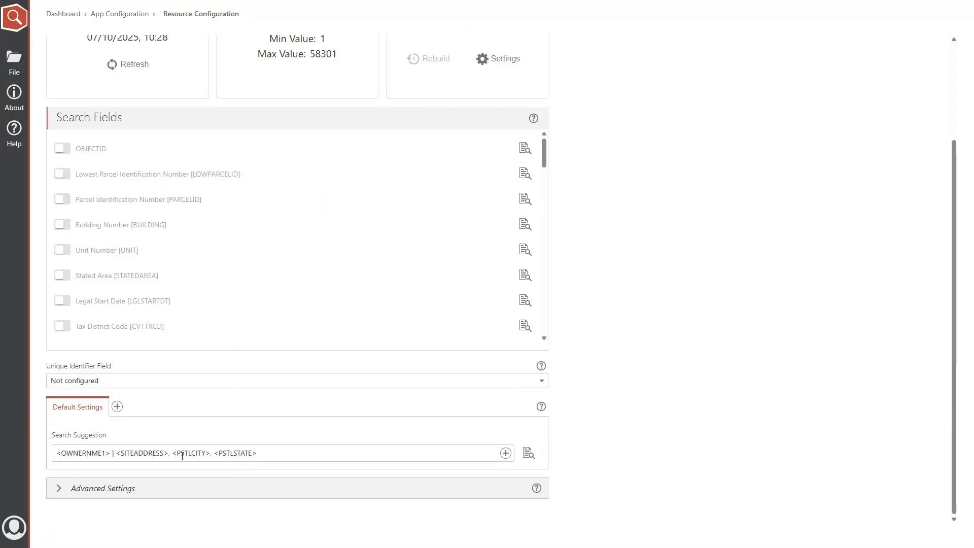
Return to the app configuration from the Tax Parcels resource and examine the configuration's name.
{"action": "scroll", "coordinate": [300, 457], "scroll_direction": "up", "scroll_amount": 2}
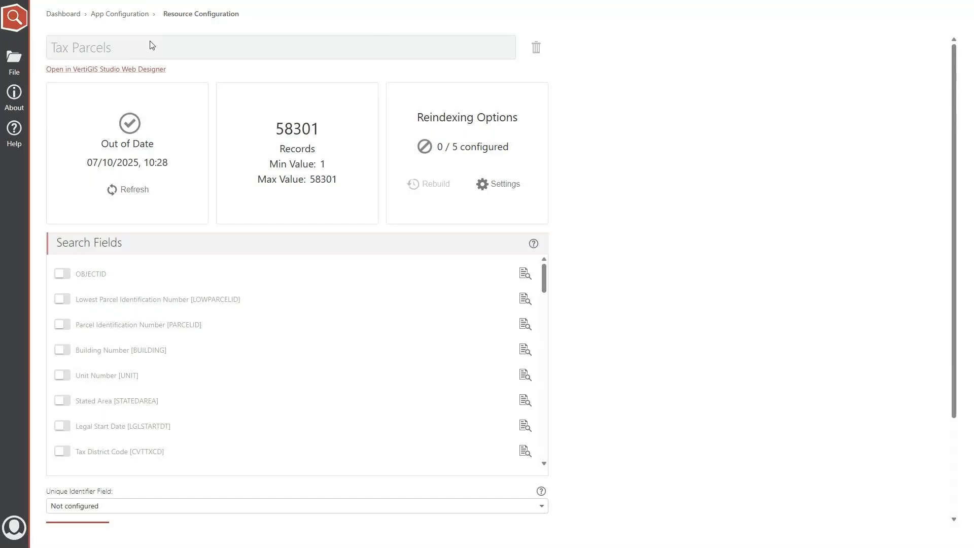
{"action": "left_click", "coordinate": [136, 18]}
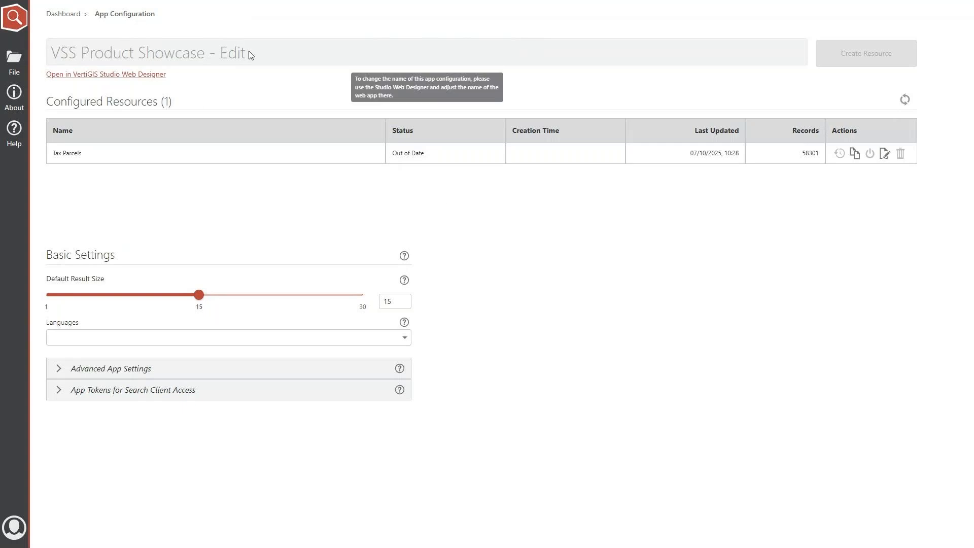
{"action": "left_click_drag", "start_coordinate": [247, 54], "coordinate": [56, 53]}
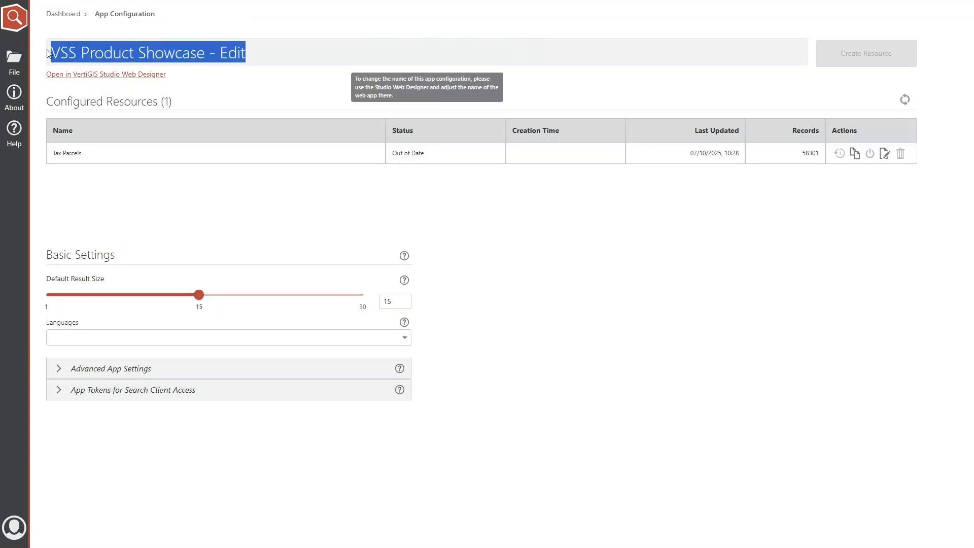
{"action": "left_click", "coordinate": [256, 60]}
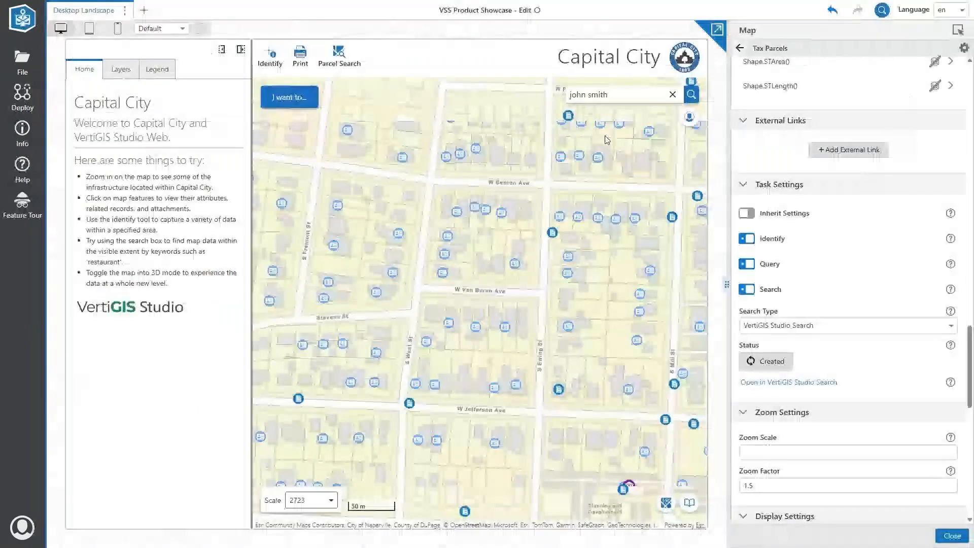
In VertiGIS Studio Web Designer, review the map search suggestions for the owner name already entered.
{"action": "left_click", "coordinate": [631, 95]}
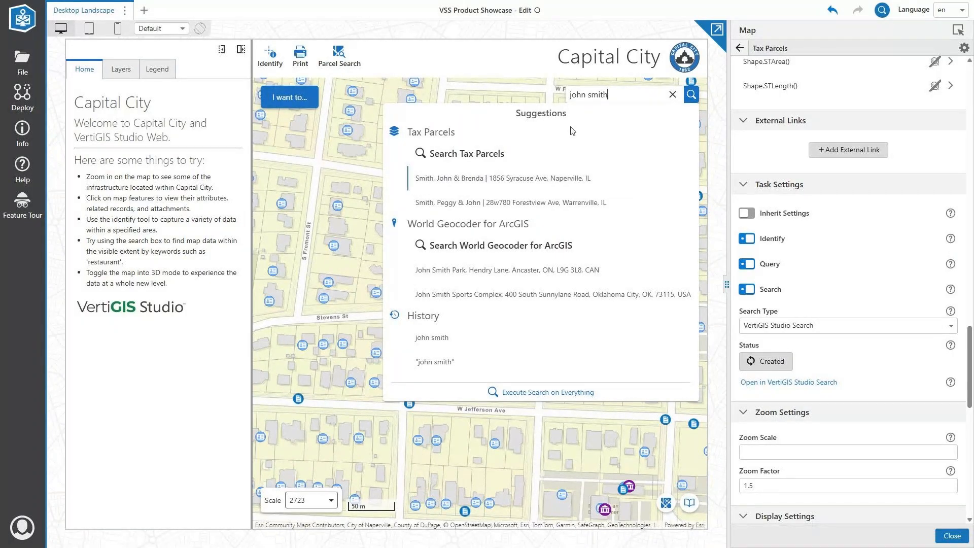
{"action": "left_click_drag", "start_coordinate": [570, 95], "coordinate": [609, 94]}
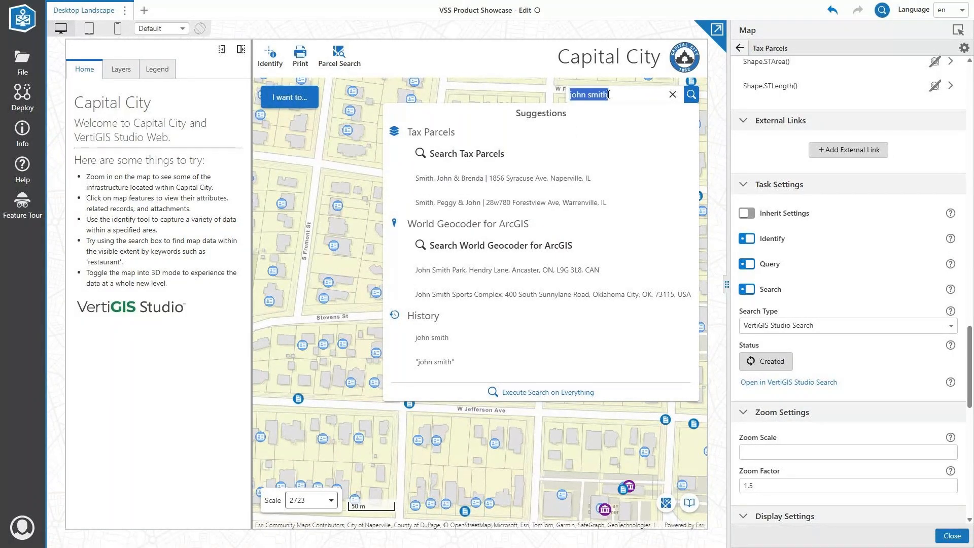
{"action": "left_click", "coordinate": [521, 31]}
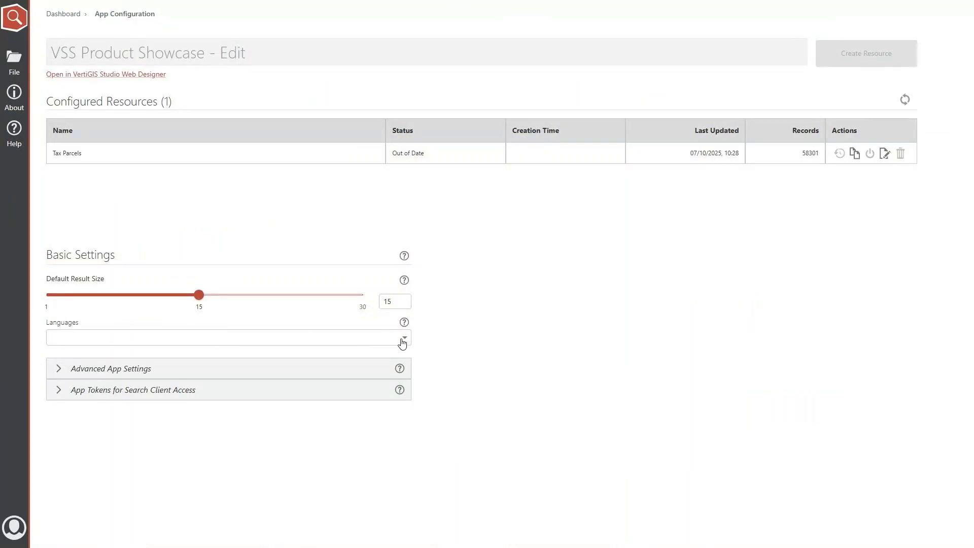
In the VertiGIS Studio Search app configuration, review the available languages and expand the Advanced App Settings.
{"action": "left_click", "coordinate": [403, 341]}
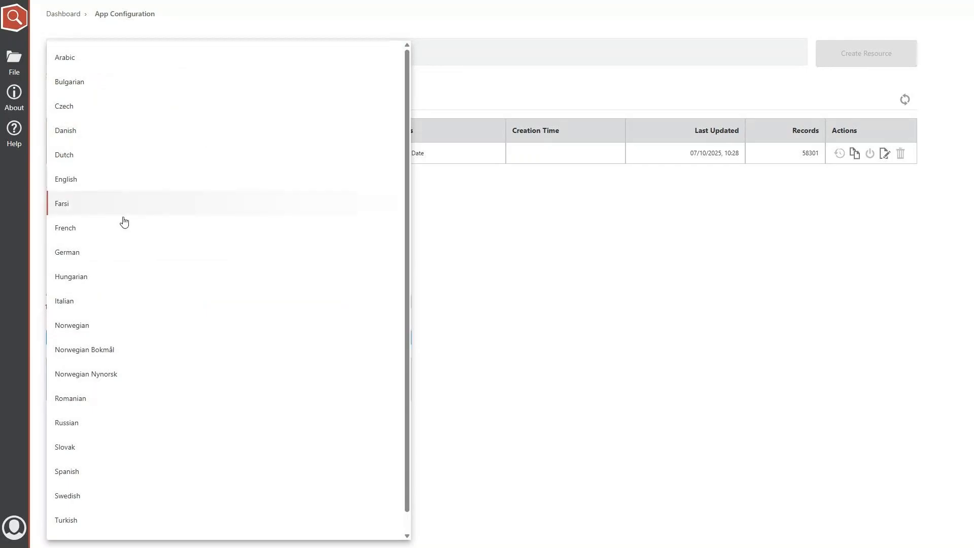
{"action": "left_click", "coordinate": [545, 312]}
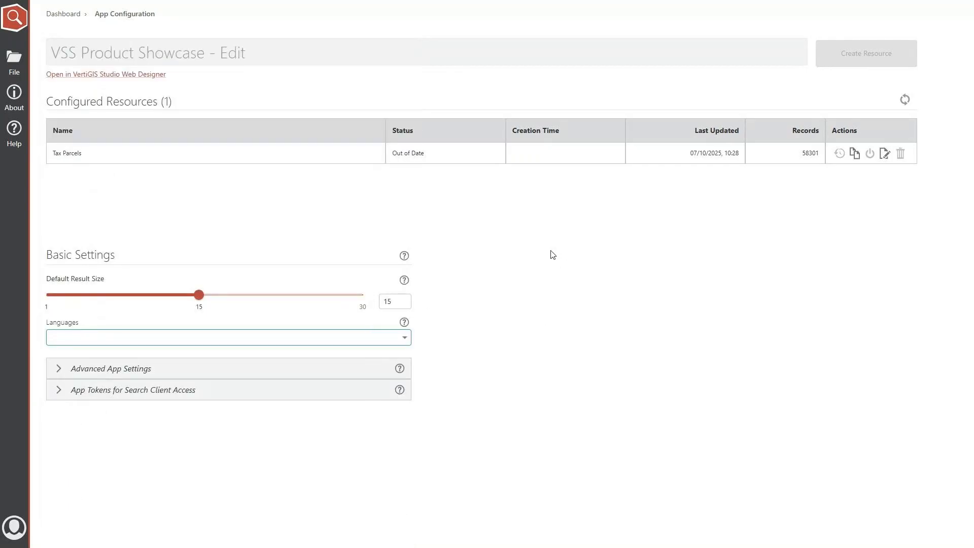
{"action": "left_click", "coordinate": [300, 375]}
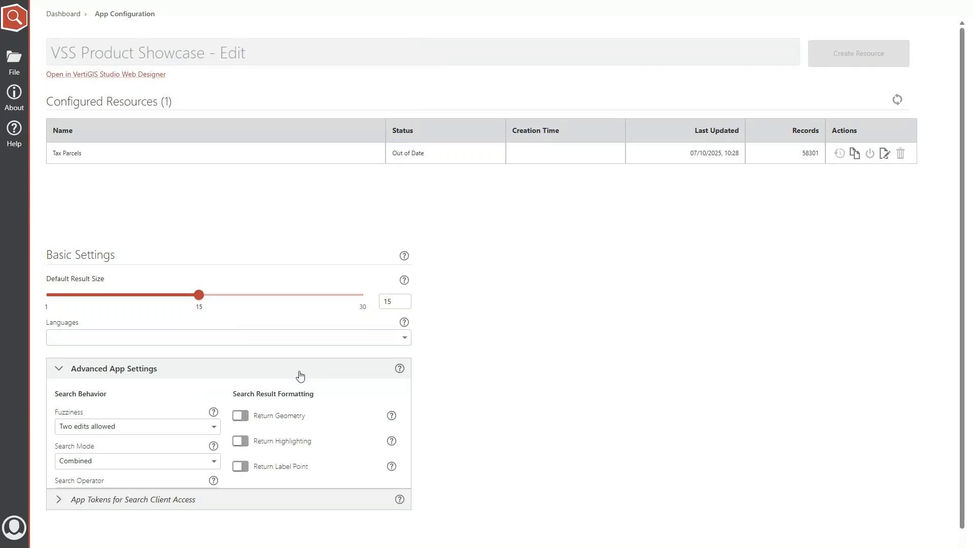
{"action": "scroll", "coordinate": [199, 384], "scroll_direction": "down", "scroll_amount": 1}
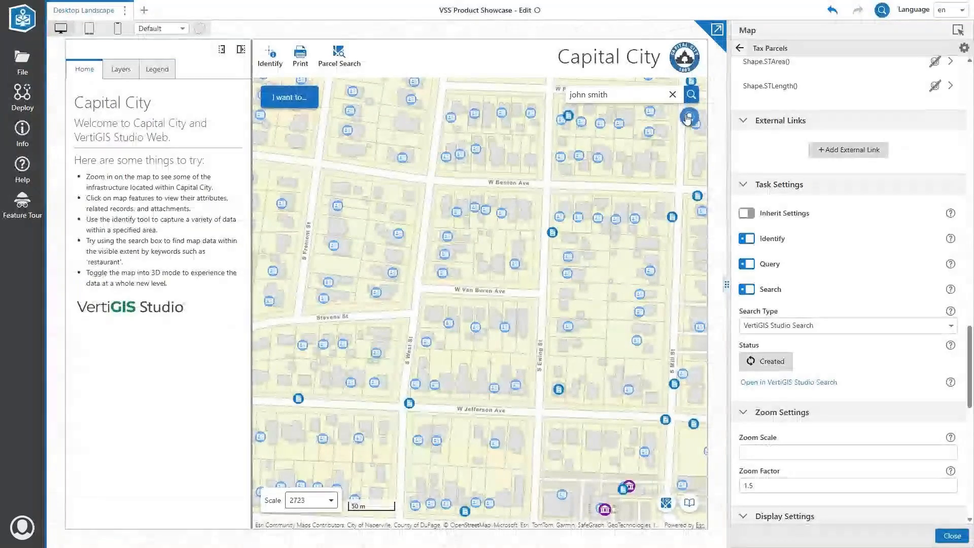
Back in Web Designer, refresh the Tax Parcels search status, search the map for the sample owner name, and clear the search.
{"action": "left_click", "coordinate": [672, 94]}
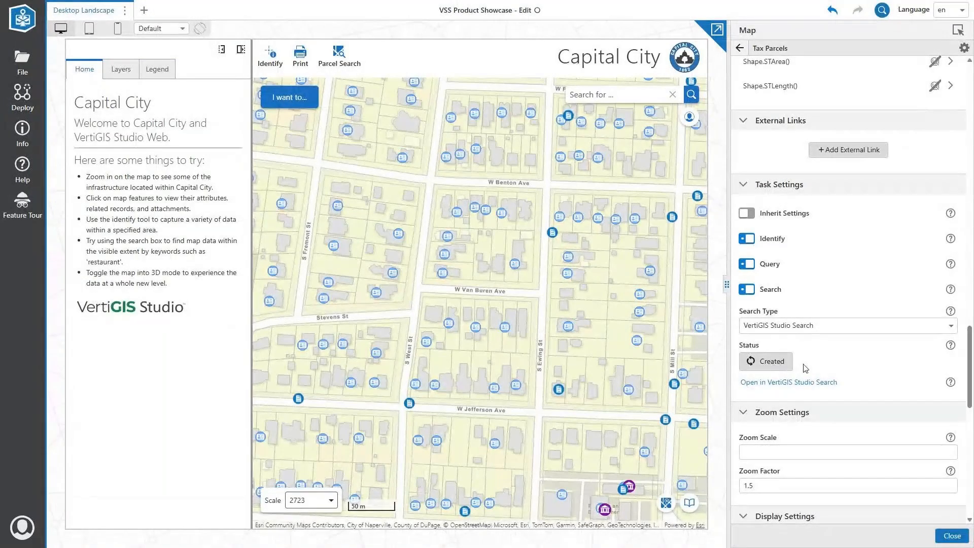
{"action": "left_click", "coordinate": [751, 361]}
{"action": "left_click", "coordinate": [627, 97]}
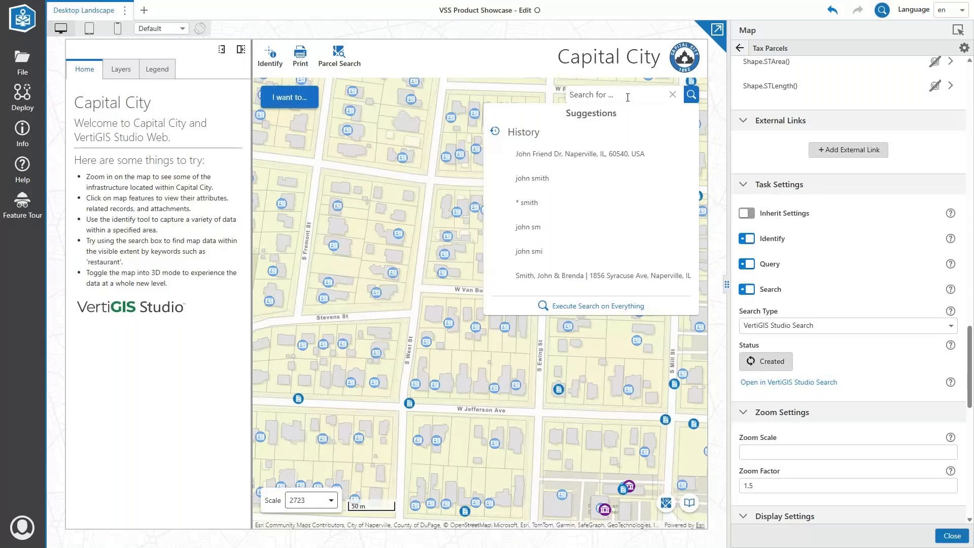
{"action": "type", "text": "john smith"}
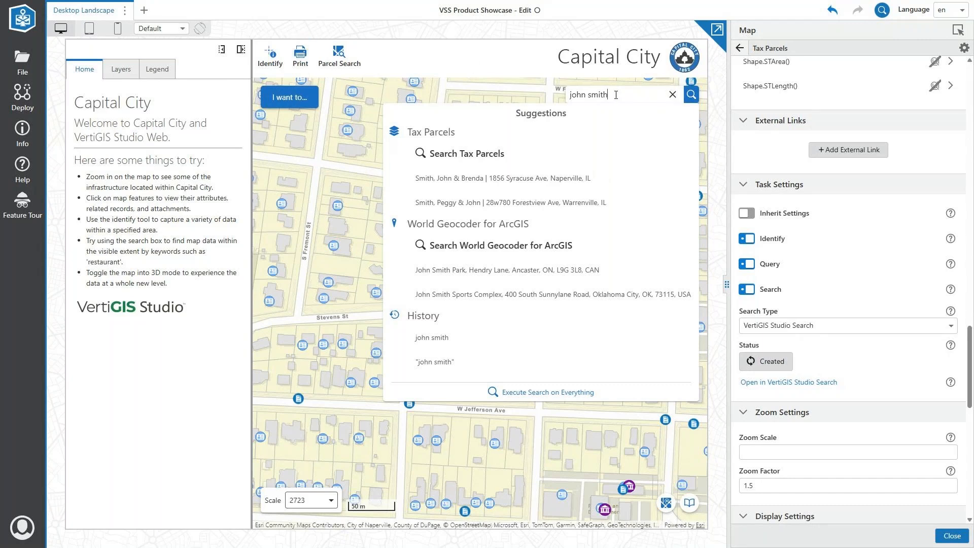
{"action": "left_click", "coordinate": [672, 94]}
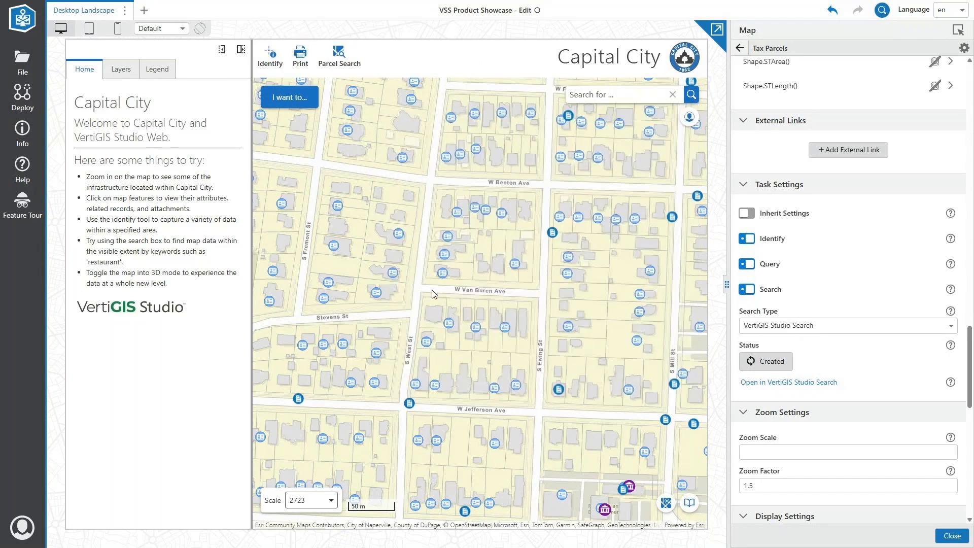
{"action": "left_click_drag", "start_coordinate": [421, 295], "coordinate": [435, 315]}
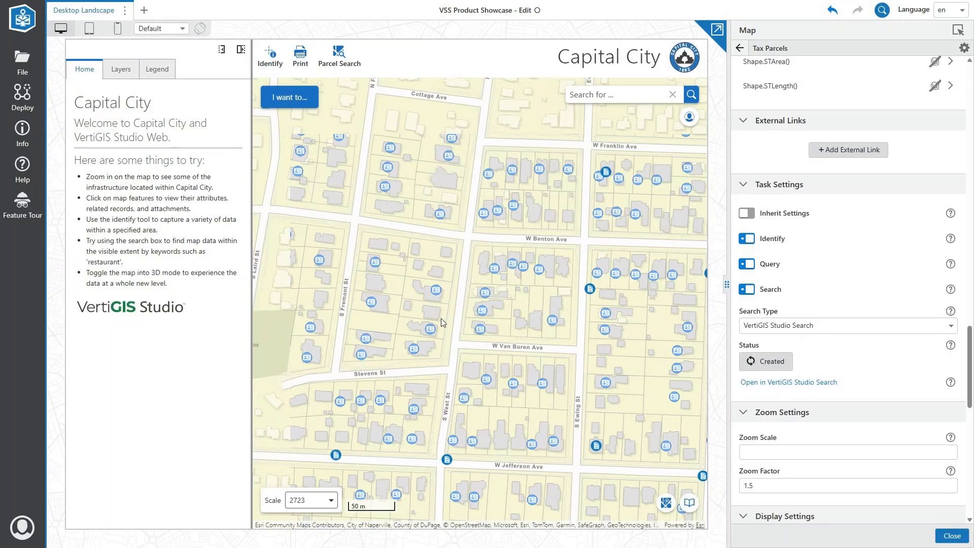
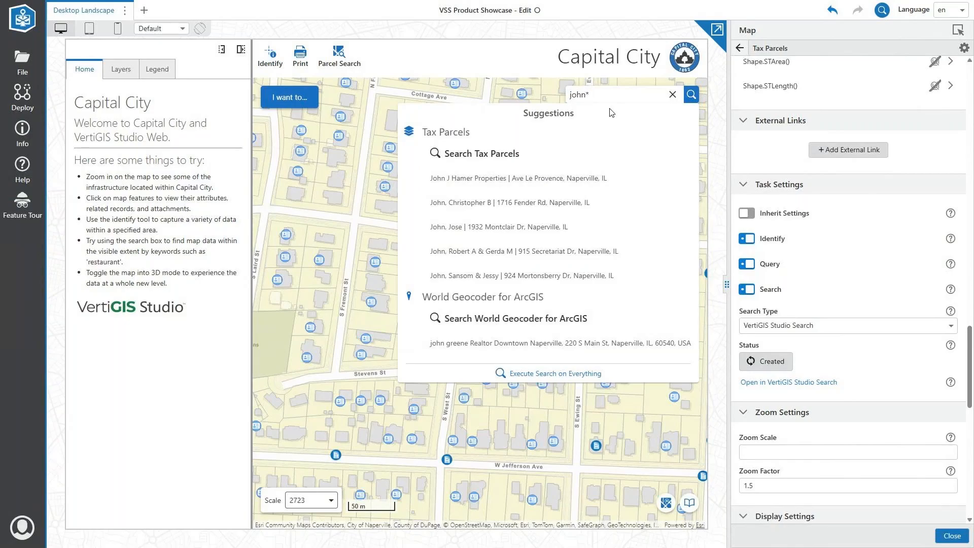
Test a double-sided wildcard search for "*bat*" in the map search, review its suggestions, and clear the search text.
{"action": "key", "text": "ctrl+a"}
{"action": "key", "text": "BackSpace"}
{"action": "type", "text": "**"}
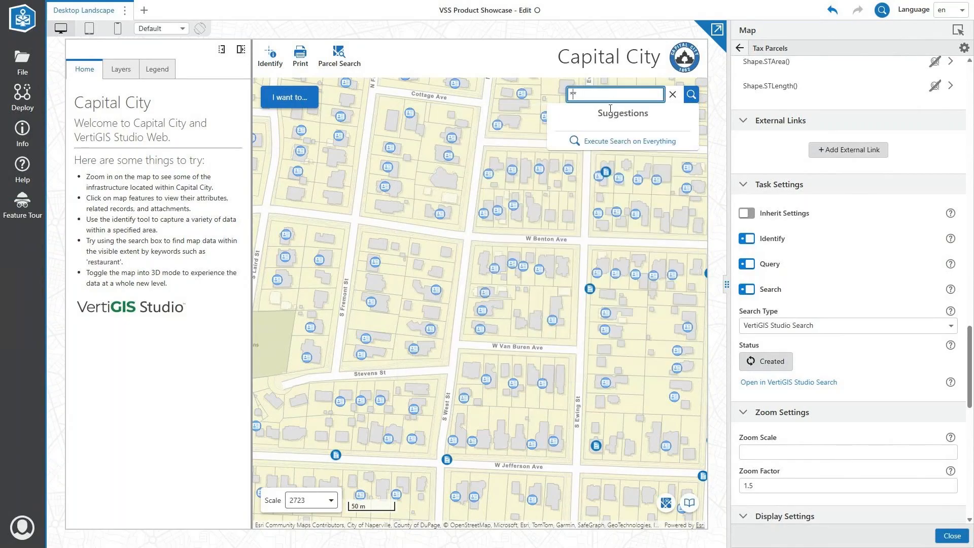
{"action": "key", "text": "Left"}
{"action": "type", "text": "bat"}
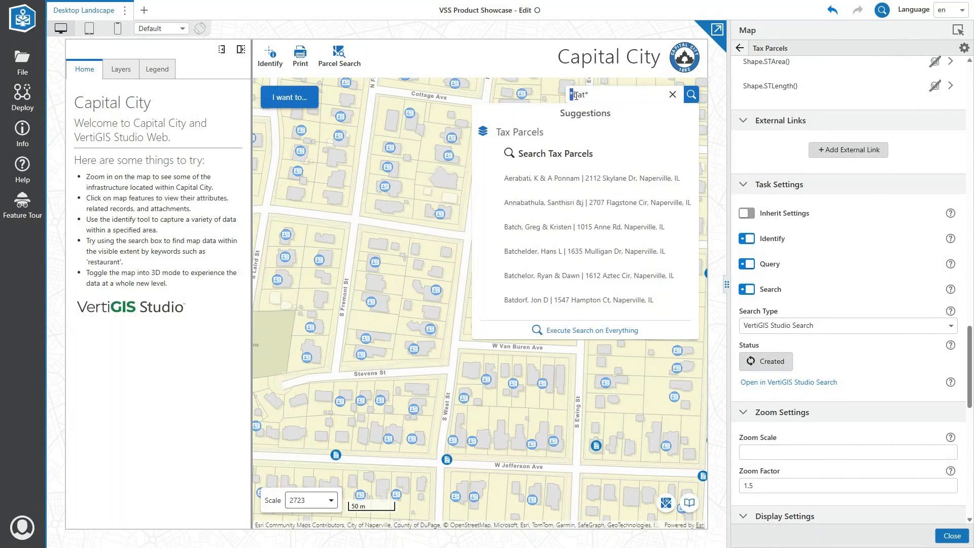
{"action": "left_click", "coordinate": [590, 96]}
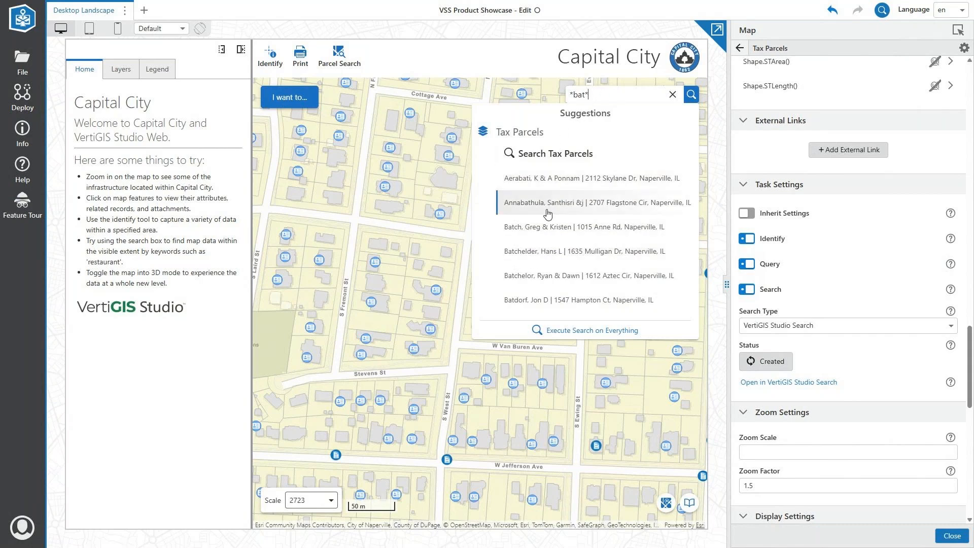
{"action": "left_click_drag", "start_coordinate": [598, 97], "coordinate": [553, 112]}
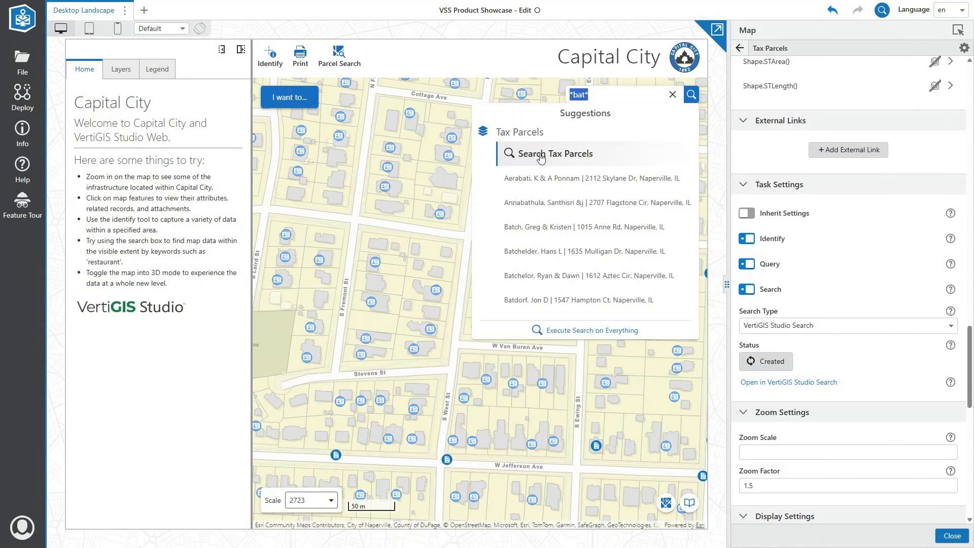
{"action": "key", "text": "BackSpace"}
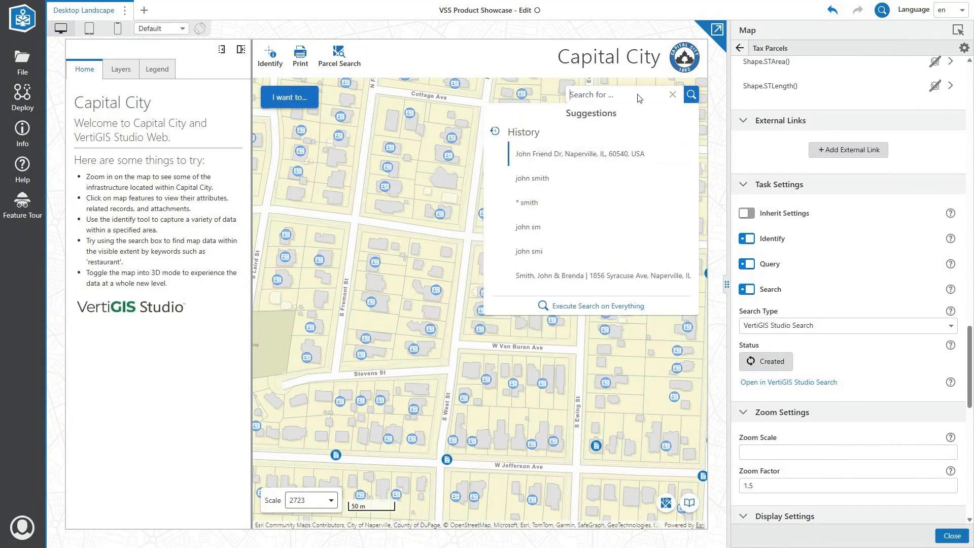
Search the map for "like*" to examine the suggestions with a trailing wildcard.
{"action": "left_click", "coordinate": [530, 57]}
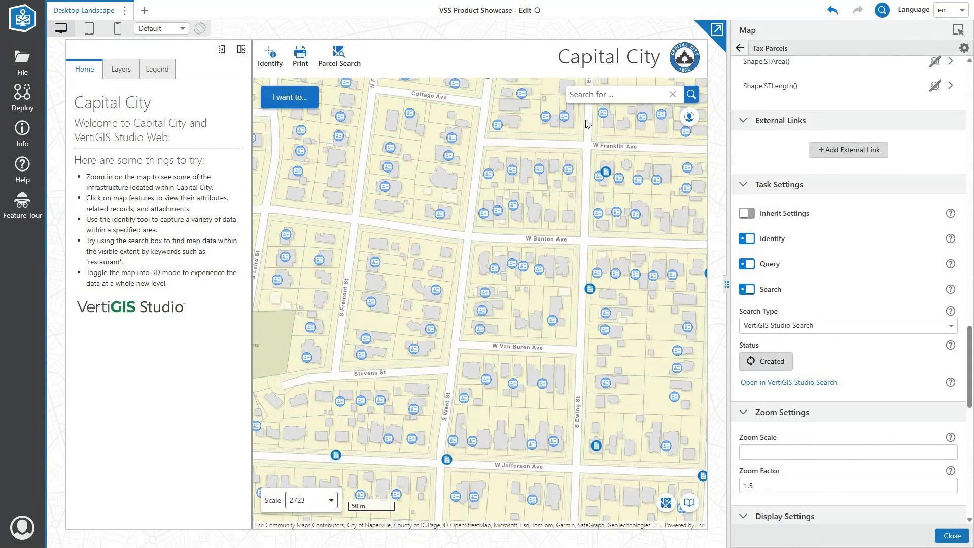
{"action": "left_click", "coordinate": [608, 96]}
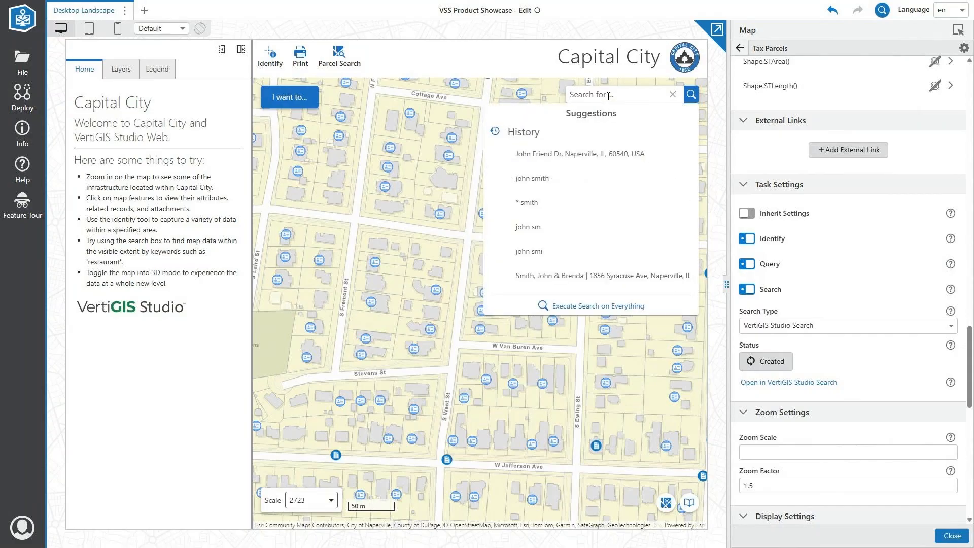
{"action": "type", "text": "like*"}
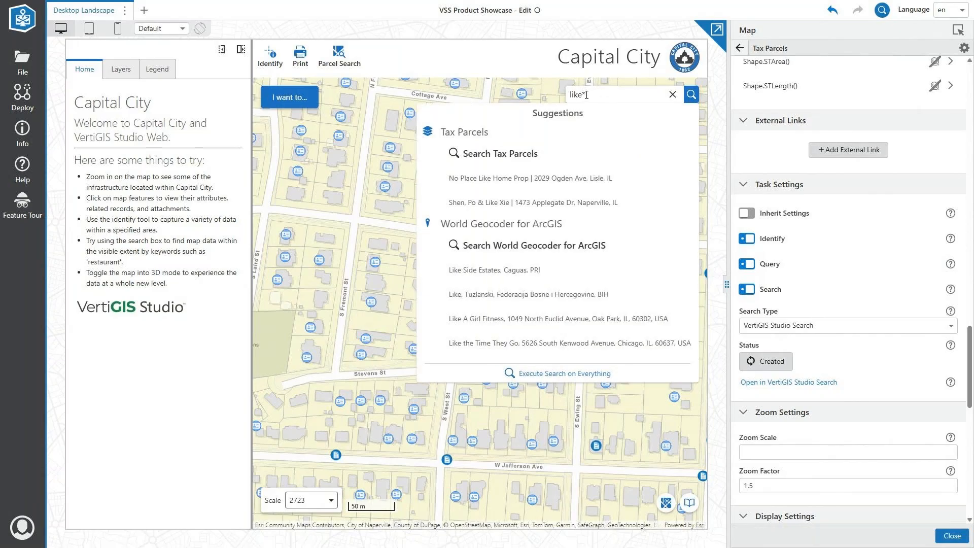
Replace the map search text with "bat" and run the search.
{"action": "left_click_drag", "start_coordinate": [586, 95], "coordinate": [582, 95]}
{"action": "left_click_drag", "start_coordinate": [588, 95], "coordinate": [546, 95]}
{"action": "left_click", "coordinate": [546, 94]}
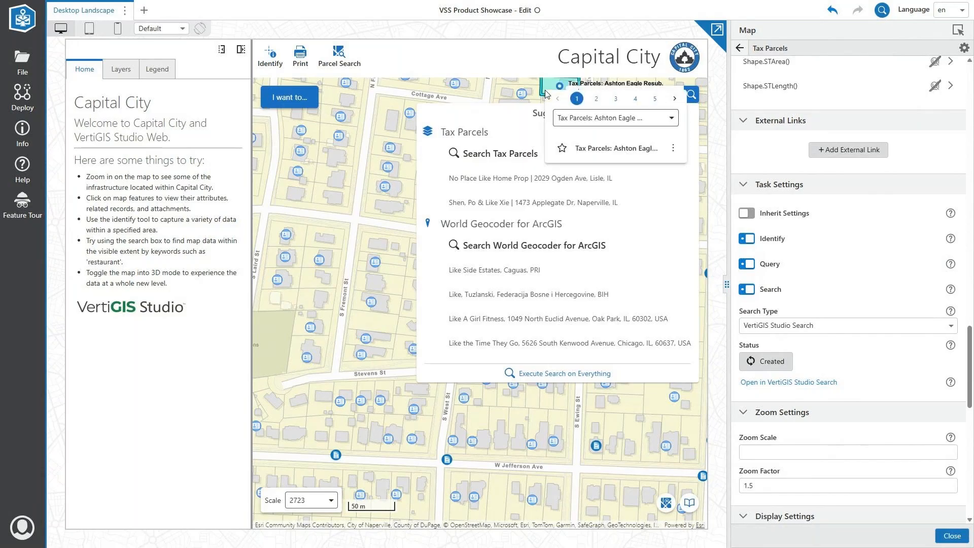
{"action": "type", "text": "bat*"}
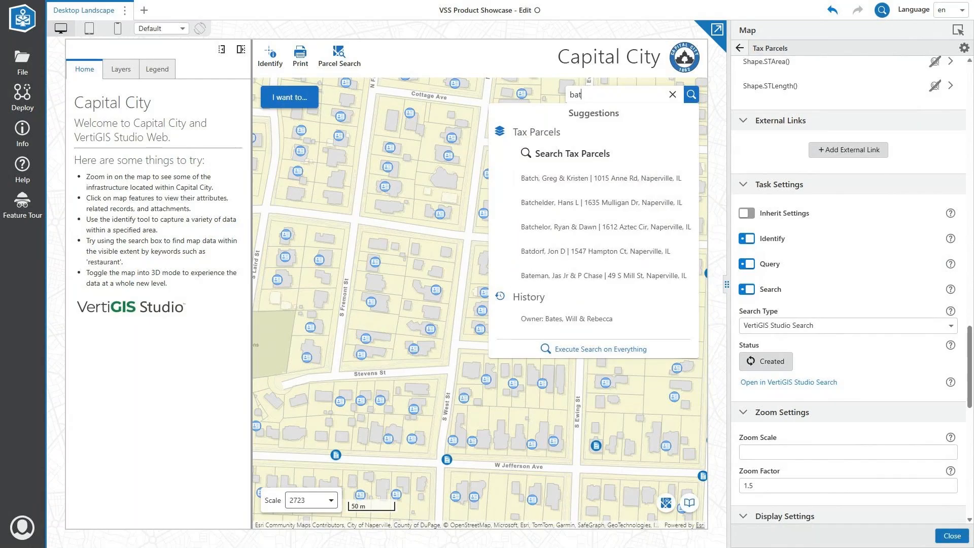
{"action": "key", "text": "Return"}
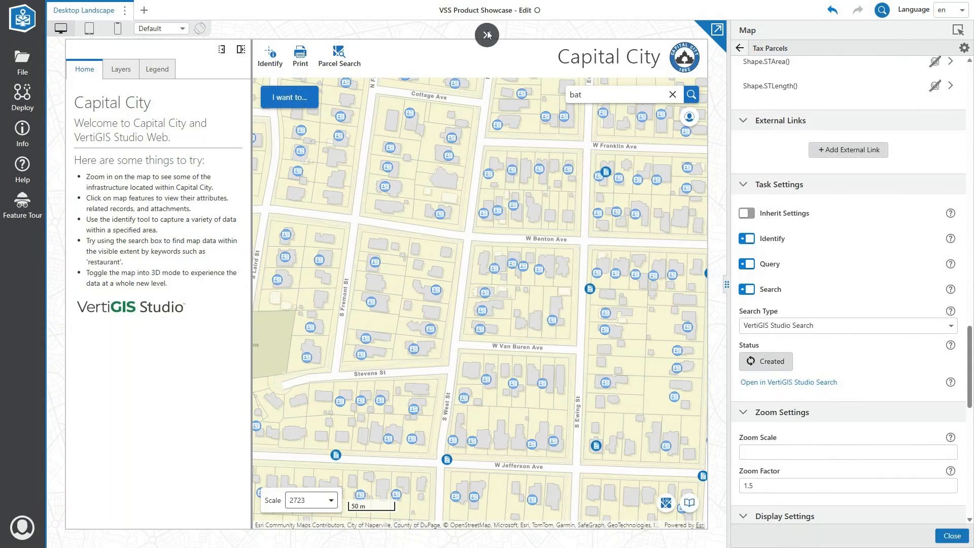
In VertiGIS Studio Search, open the Tax Parcels resource configuration and show the help for its Unique Identifier Field.
{"action": "left_click", "coordinate": [488, 29]}
{"action": "left_click", "coordinate": [399, 11]}
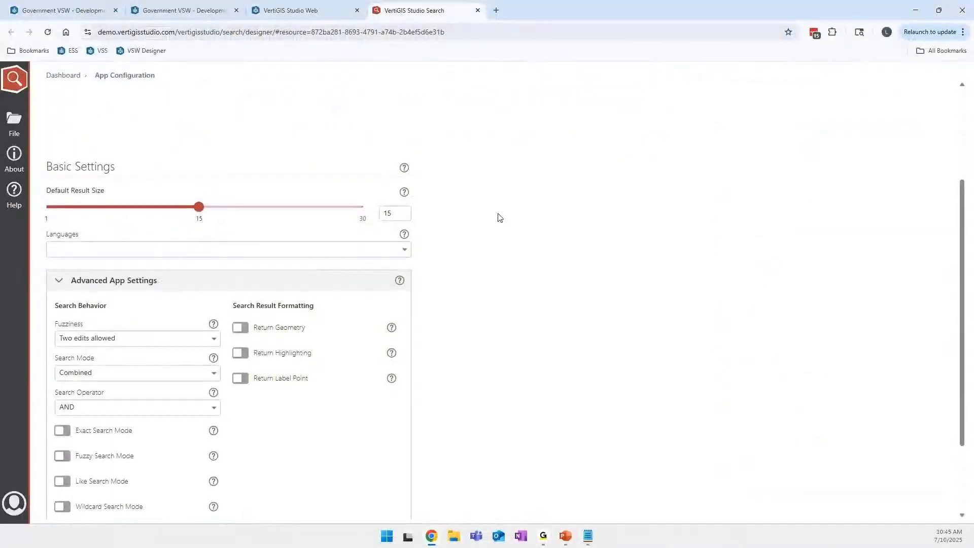
{"action": "left_click", "coordinate": [105, 167]}
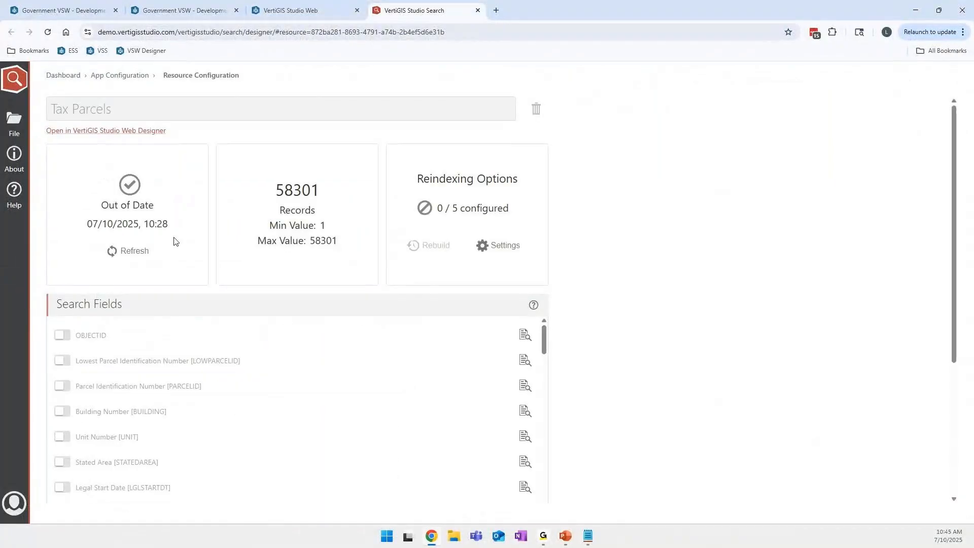
{"action": "scroll", "coordinate": [175, 259], "scroll_direction": "down", "scroll_amount": 4}
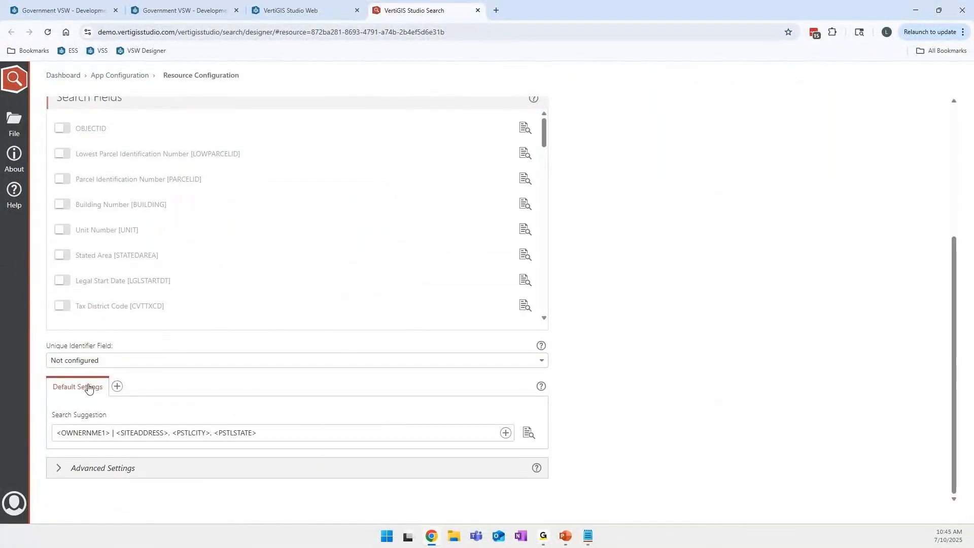
{"action": "left_click_drag", "start_coordinate": [48, 345], "coordinate": [134, 348]}
{"action": "left_click", "coordinate": [134, 348]}
{"action": "left_click", "coordinate": [541, 345]}
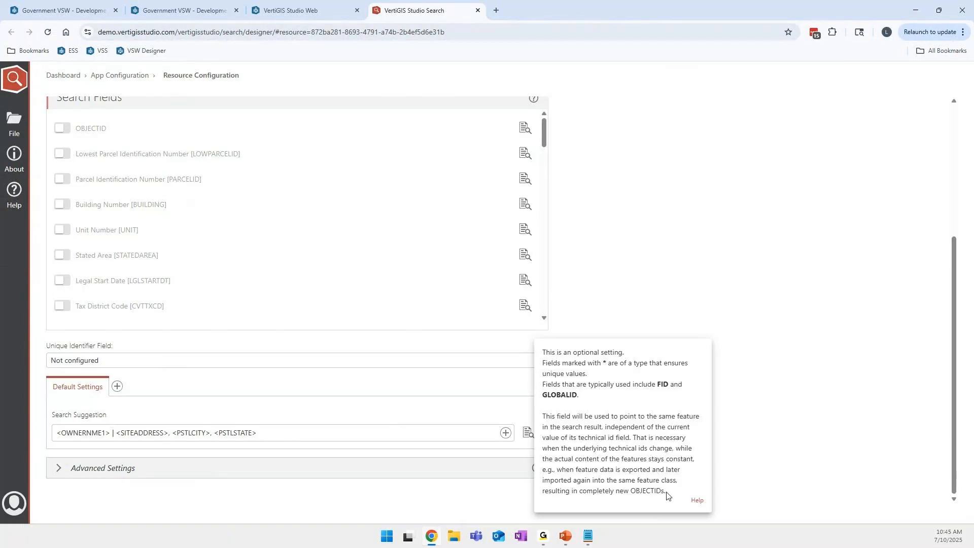
Read the Unique Identifier Field help on changing technical ids, close it, and switch to the presentation.
{"action": "left_click_drag", "start_coordinate": [666, 495], "coordinate": [543, 351]}
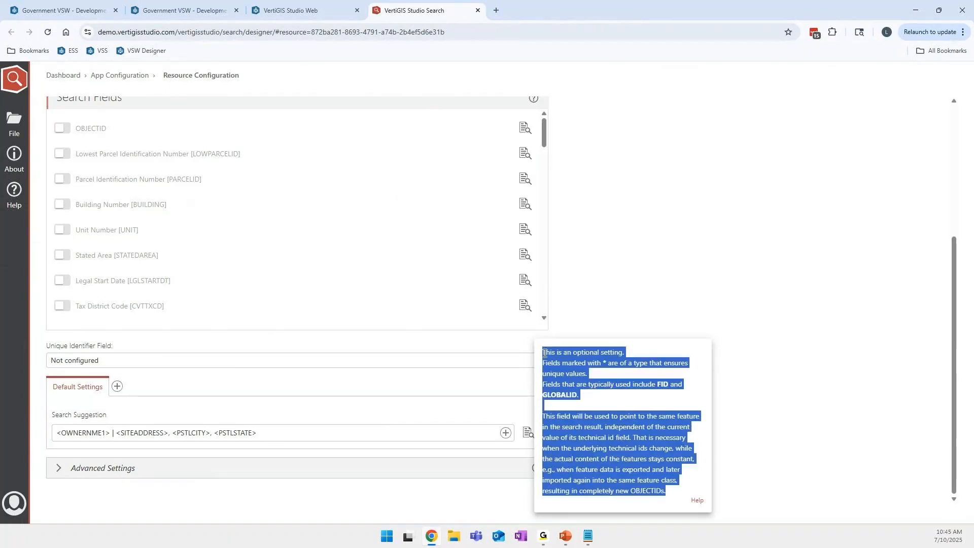
{"action": "left_click", "coordinate": [590, 397]}
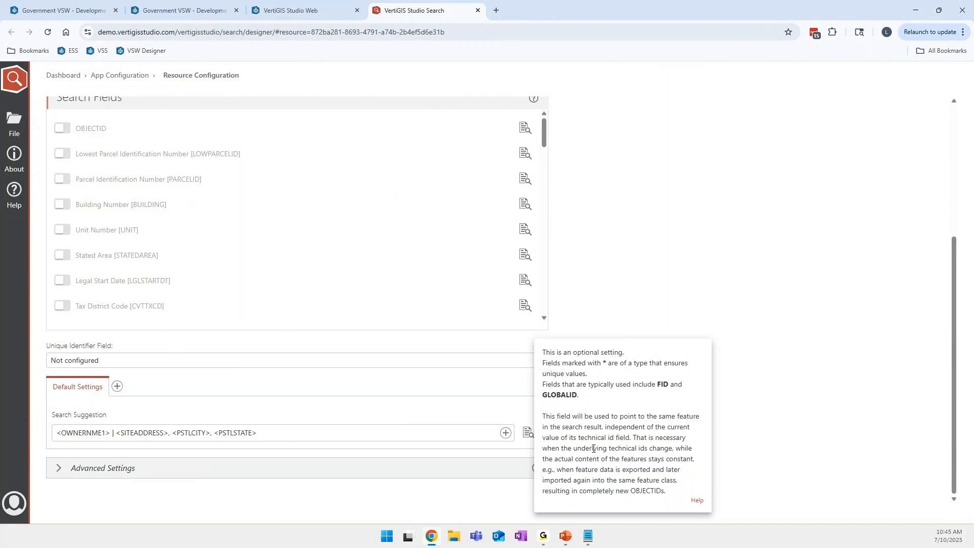
{"action": "left_click_drag", "start_coordinate": [633, 437], "coordinate": [694, 460]}
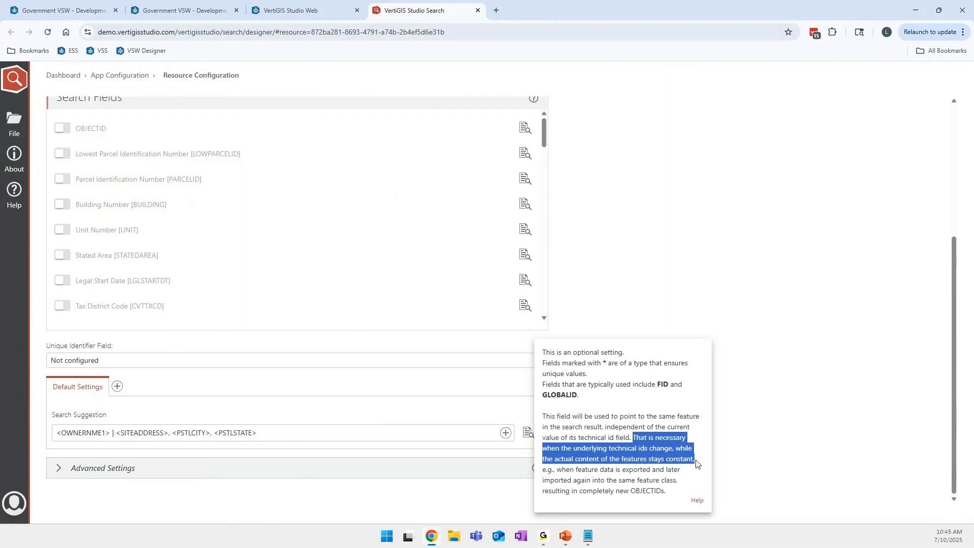
{"action": "left_click", "coordinate": [693, 472]}
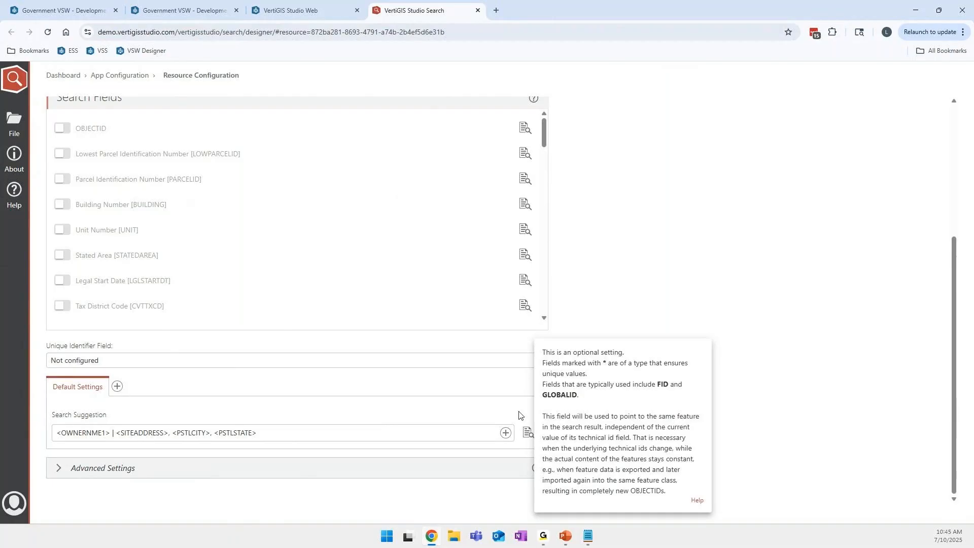
{"action": "left_click", "coordinate": [497, 412]}
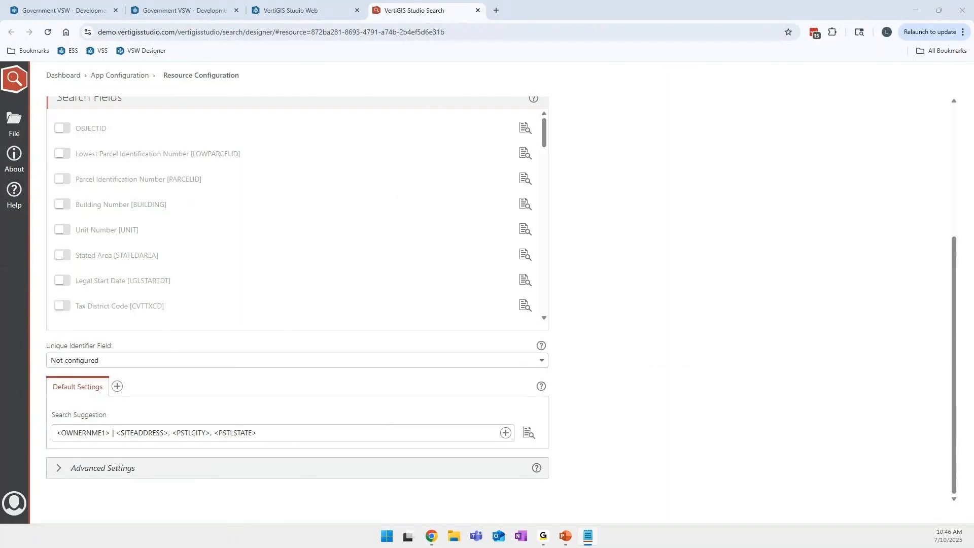
{"action": "key", "text": "alt+Tab"}
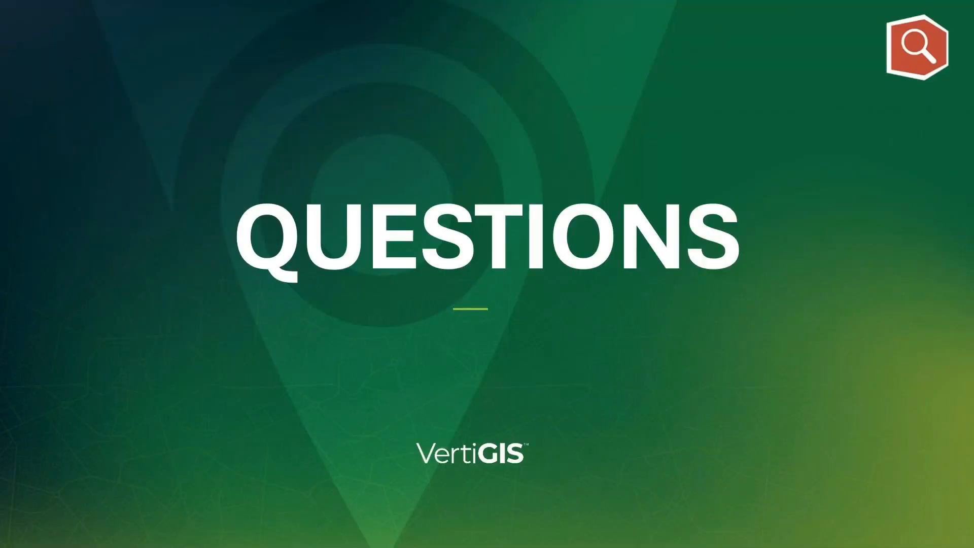